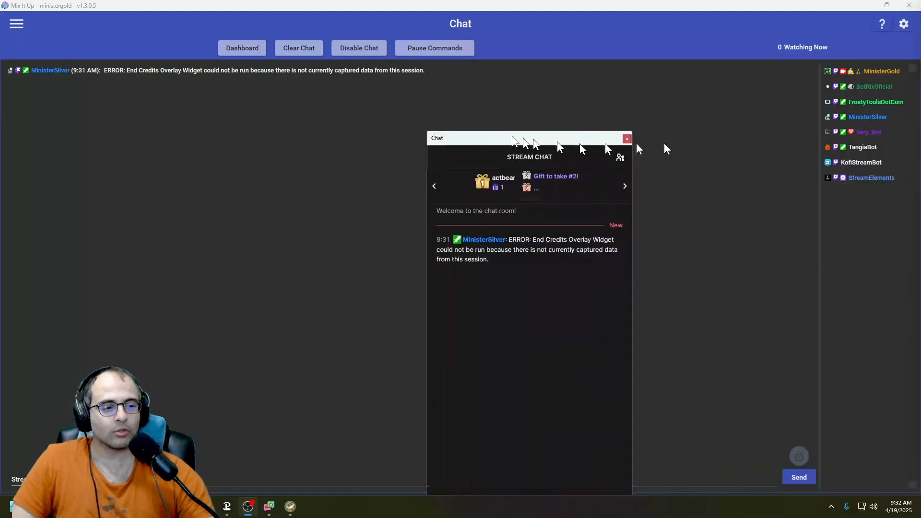
- Bring up the stream chat window and select the Variety Game Vote reward from Power-ups & Rewards
left_click_drag(522, 141, 466, 51)
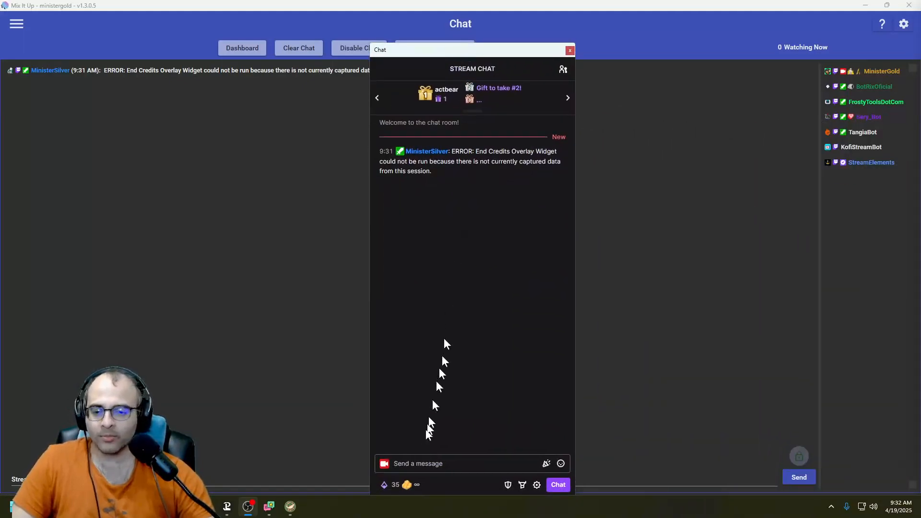
left_click(401, 485)
scroll(467, 352, "down", 6)
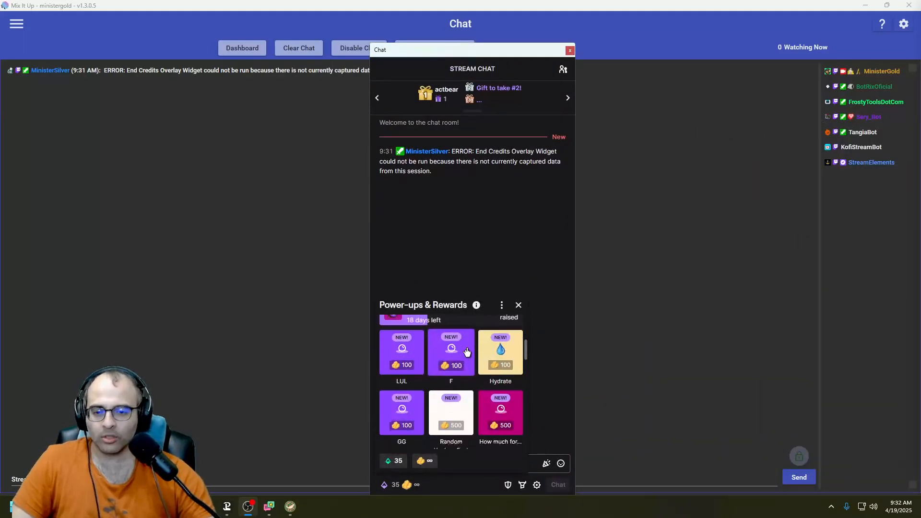
scroll(464, 349, "up", 6)
scroll(467, 349, "down", 5)
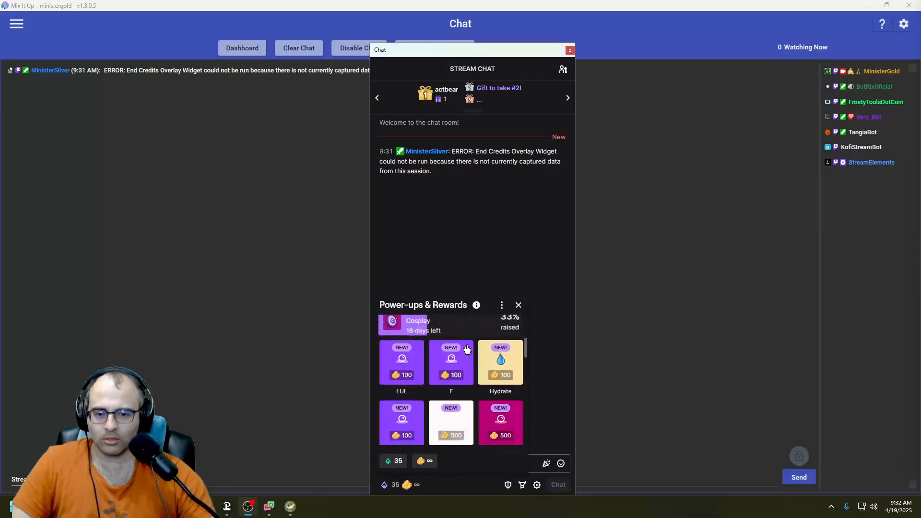
scroll(490, 362, "down", 4)
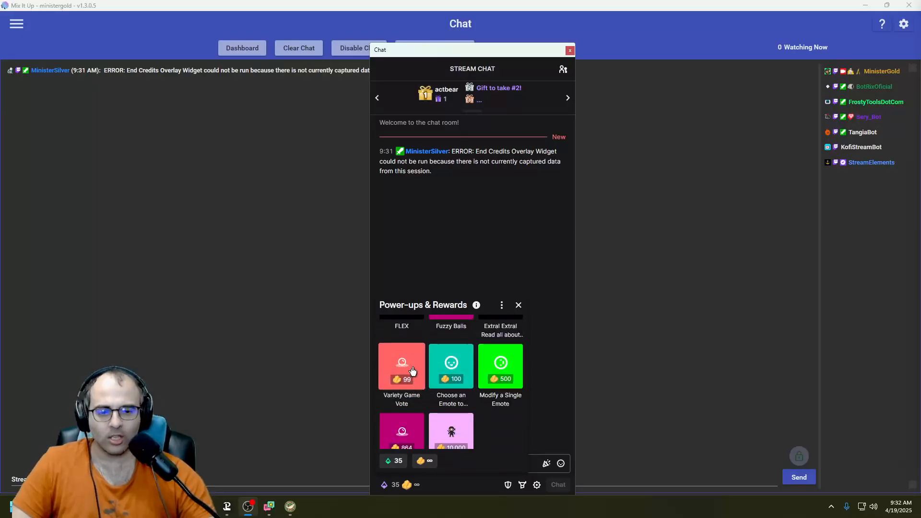
left_click(413, 371)
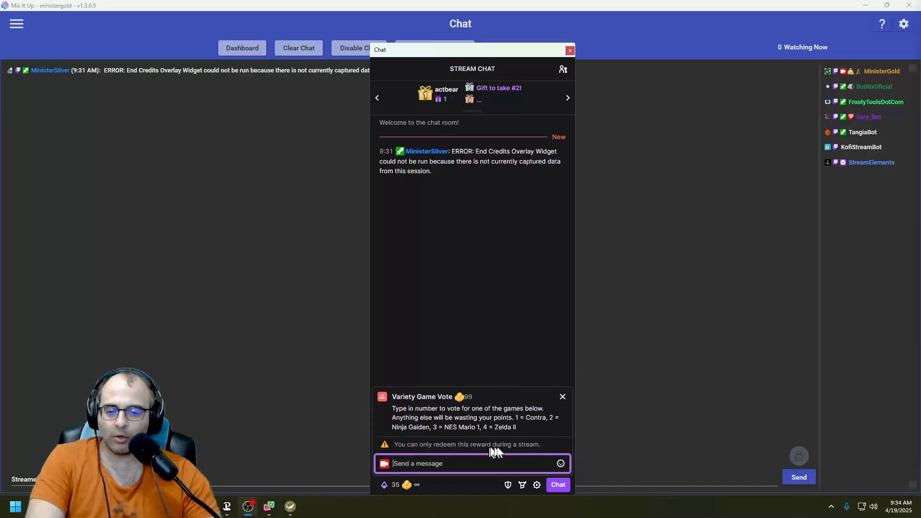
- Switch to the Twitch dashboard in Chrome, turn off Cooldown & Limits for the Variety Game Vote reward and save it
key("alt+Tab")
key("alt+Tab")
key("alt+Tab")
key("alt+Tab")
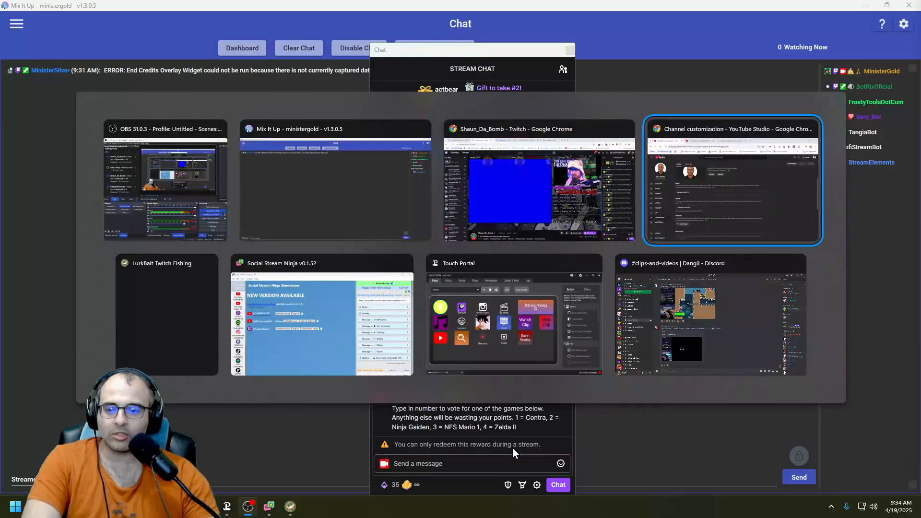
key("alt+shift+Tab")
key("alt+shift+Tab")
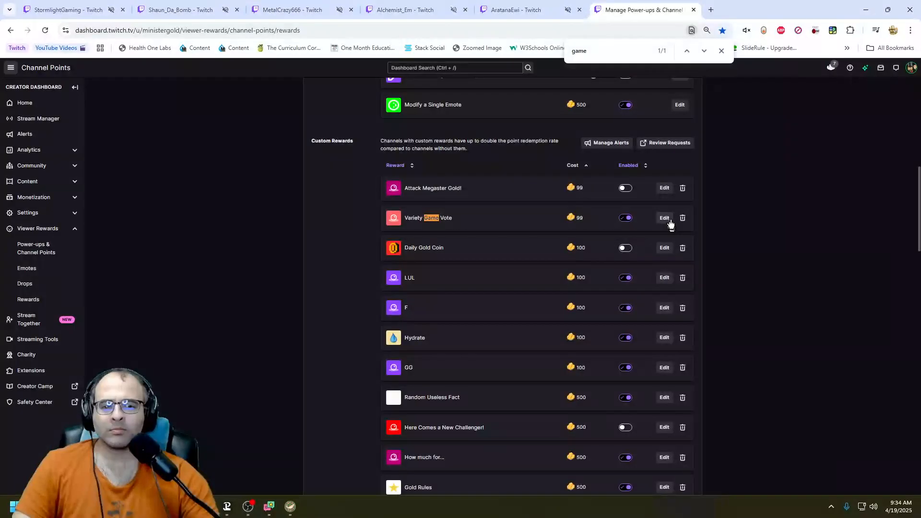
left_click(664, 218)
scroll(477, 324, "down", 3)
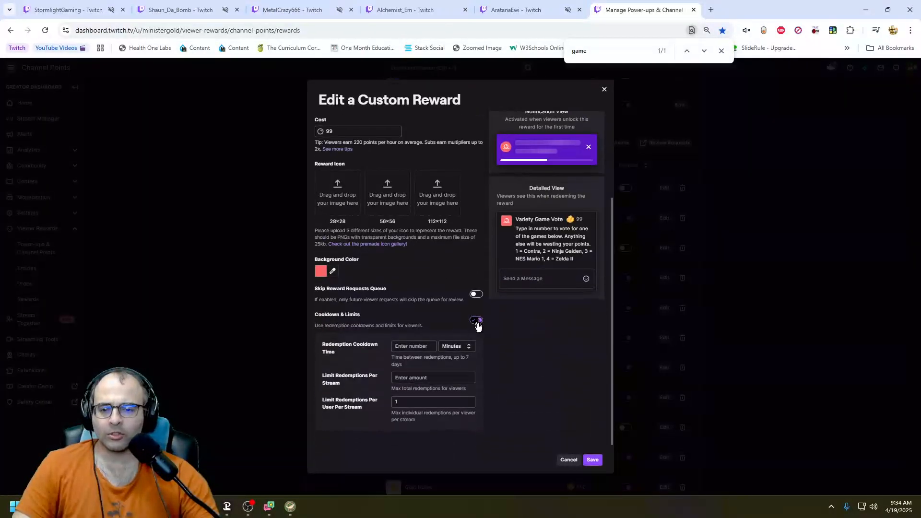
left_click(593, 459)
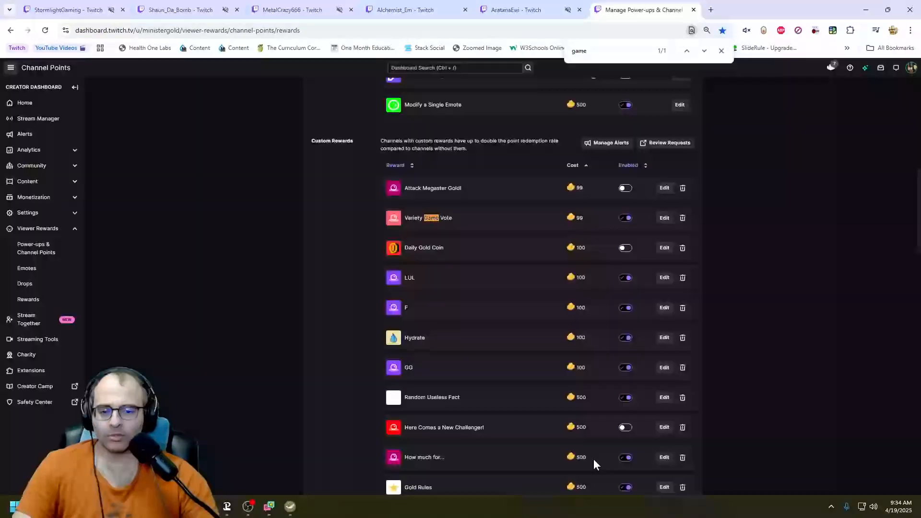
- Leave the dashboard and open the MixItUp folder on Local Disk (C:) in File Explorer
key("alt+Tab")
key("alt+Tab")
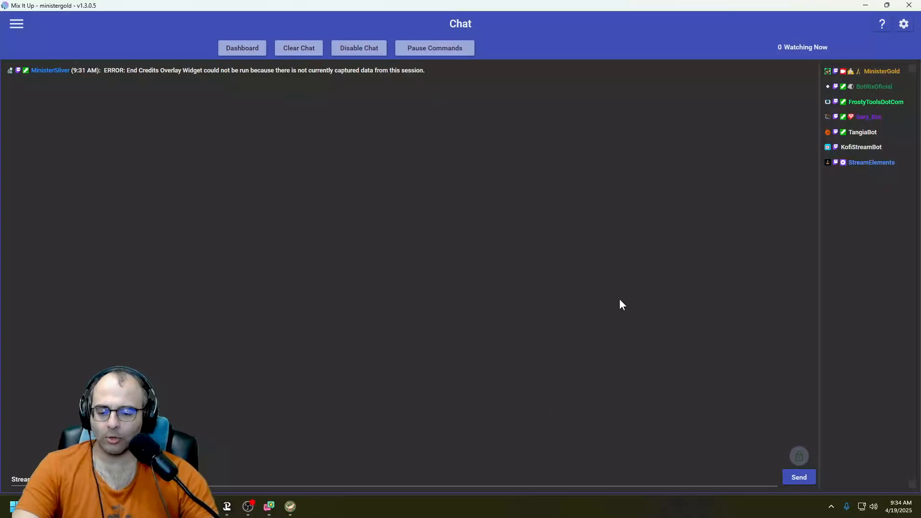
key("alt+Tab")
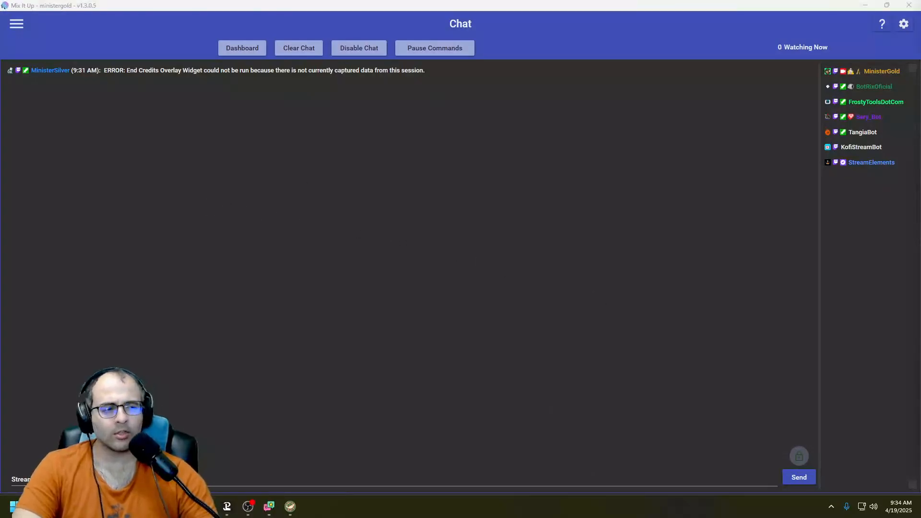
left_click_drag(920, 132, 404, 97)
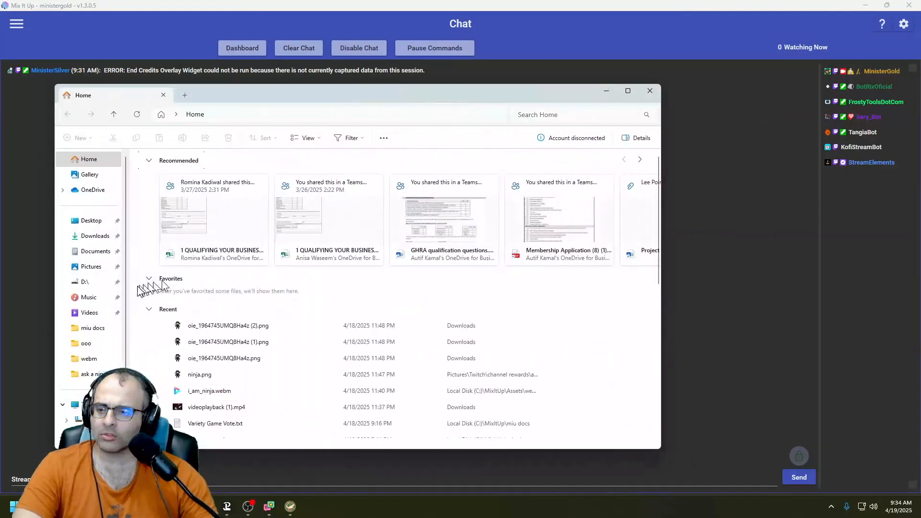
left_click(98, 251)
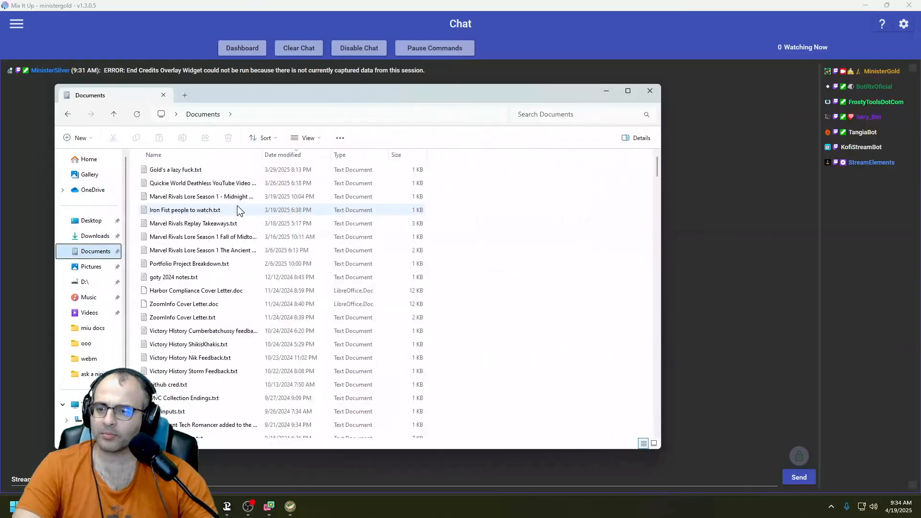
left_click(238, 210)
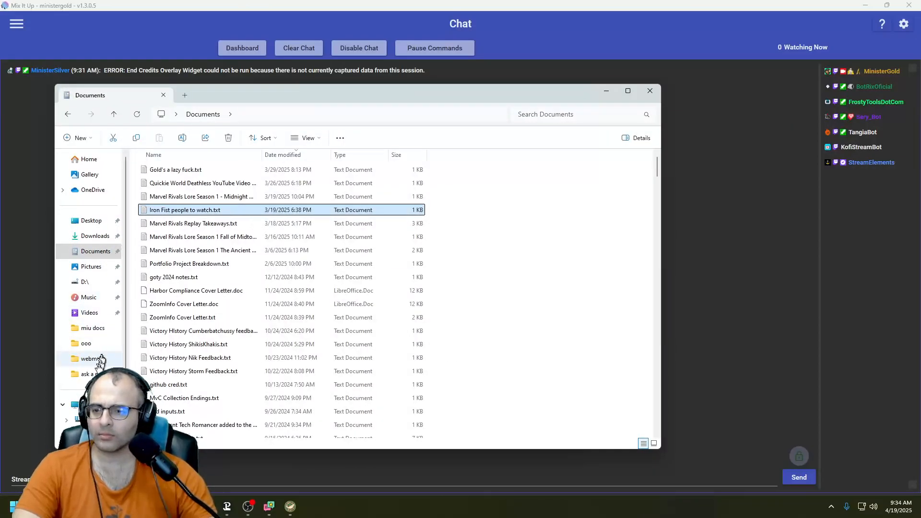
left_click(84, 404)
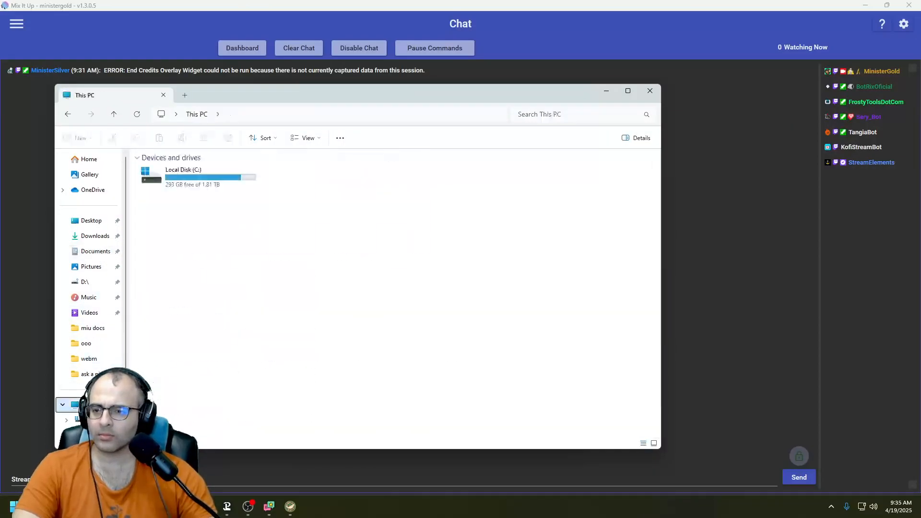
double_click(199, 188)
key("m")
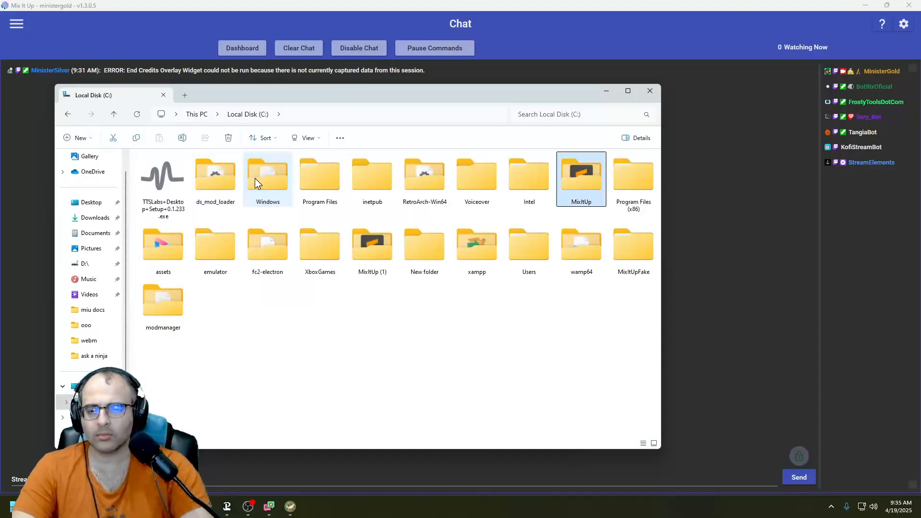
key("Return")
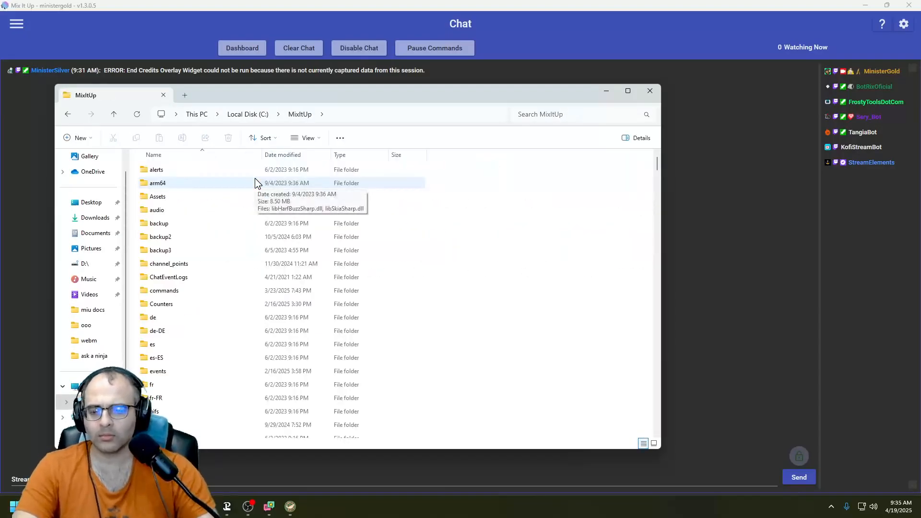
- Open Variety Game Vote.txt from the miu docs folder to examine the games and their vote counts
key("m")
key("m")
key("Return")
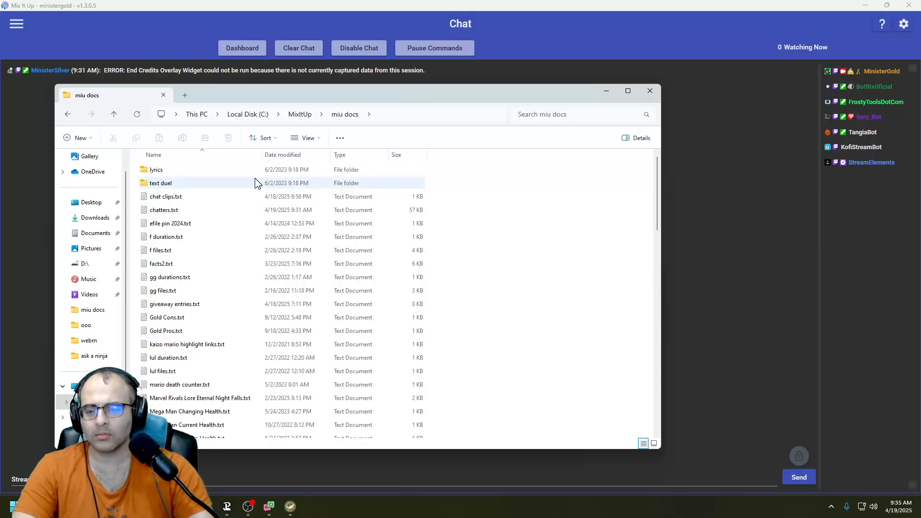
key("End")
key("Return")
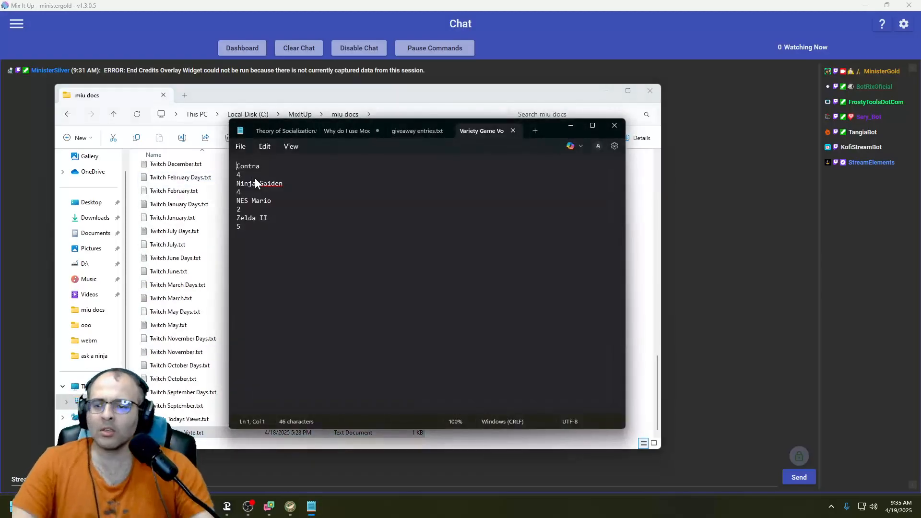
left_click(242, 229)
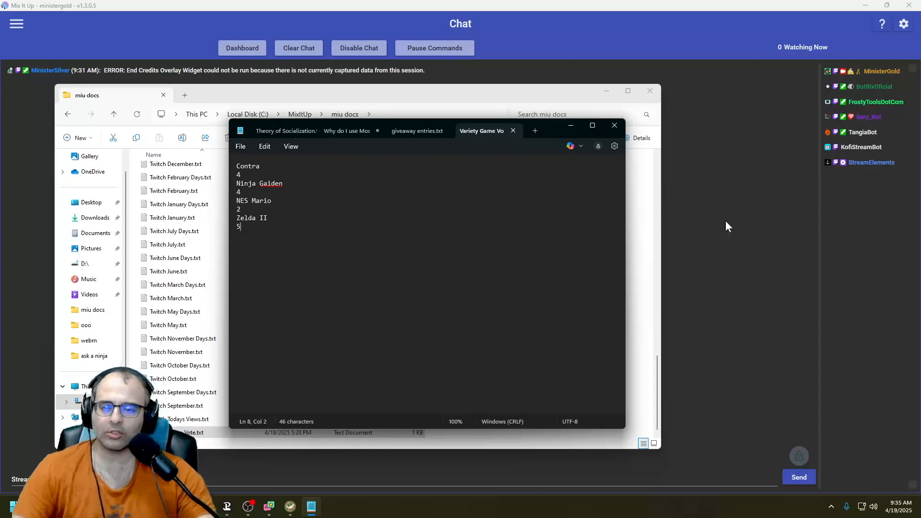
- Return to the stream chat window and redeem Variety Game Vote with the message 4 to vote for Zelda II
key("alt+Tab")
key("alt+Tab")
key("alt+Tab")
key("alt+Tab")
key("alt+shift+Tab")
key("alt+shift+Tab")
key("alt+Tab")
key("alt+Tab")
key("alt+Tab")
key("alt+shift+Tab")
key("alt+Tab")
left_click(454, 468)
type("4")
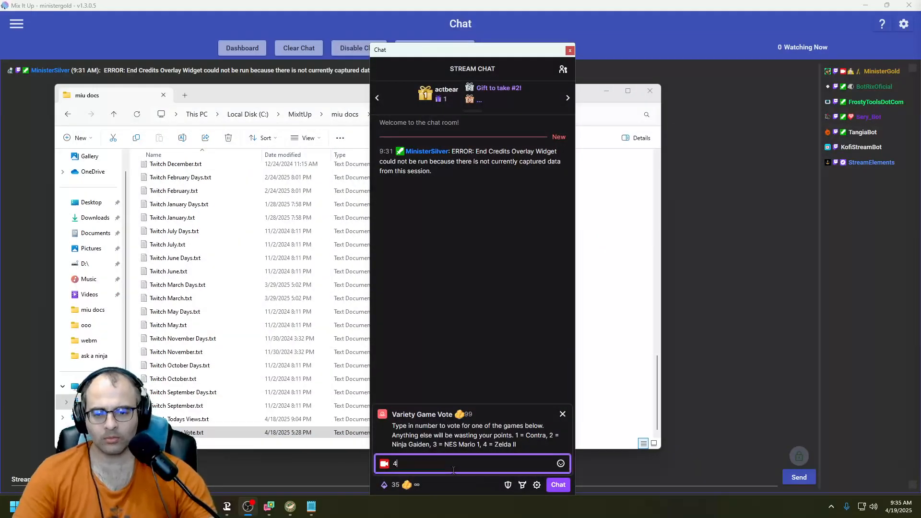
key("Return")
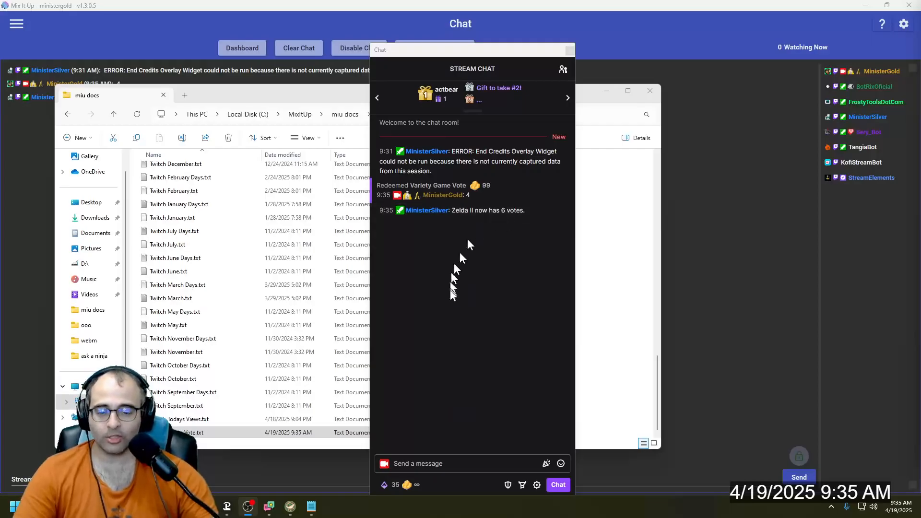
- Redeem Variety Game Vote again with the invalid text "sretjrtj" to test the input check
left_click(384, 484)
scroll(425, 364, "down", 3)
scroll(425, 365, "up", 1)
left_click(393, 372)
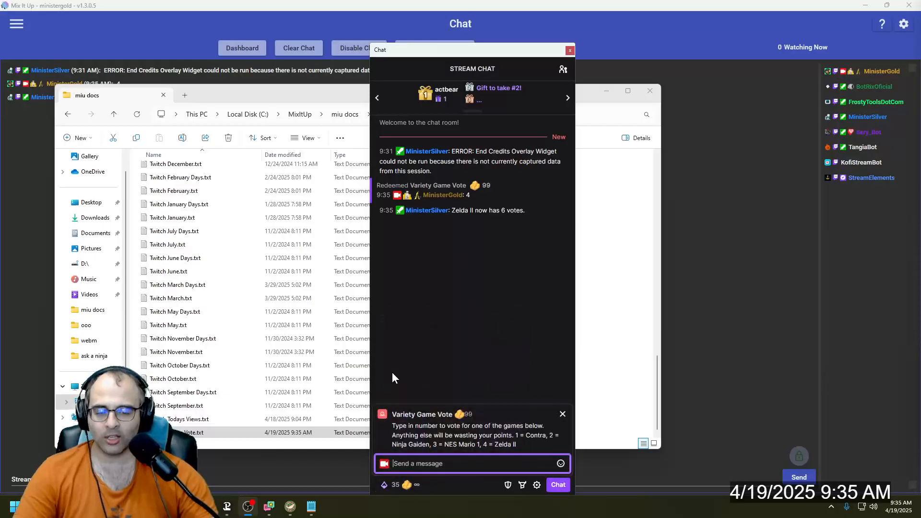
type("sretjrtj")
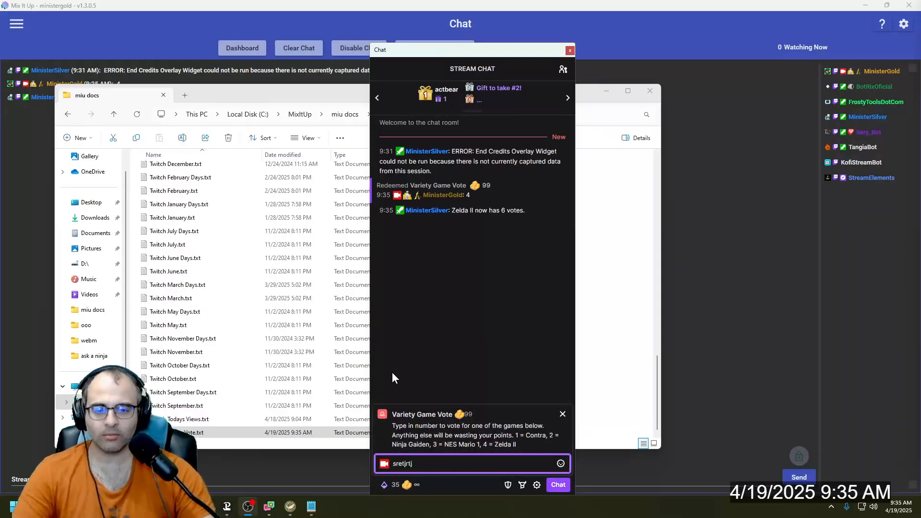
key("Return")
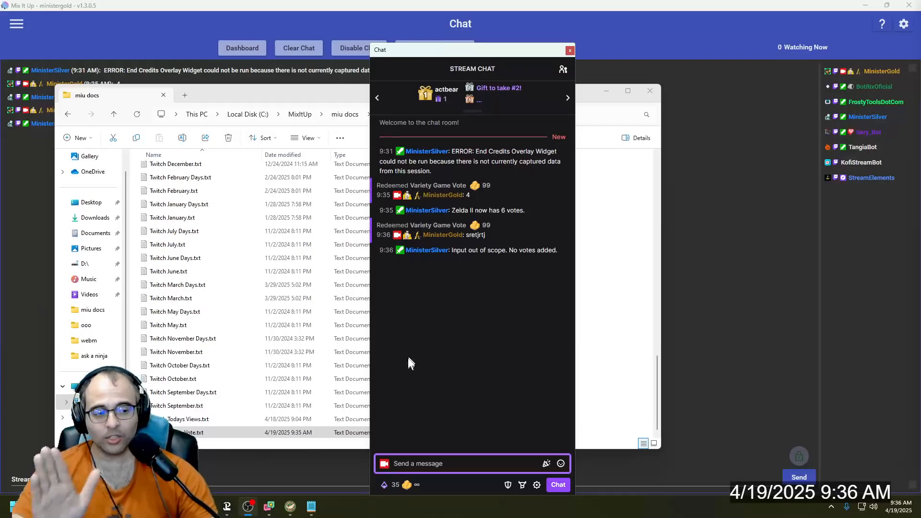
- Redeem Variety Game Vote with the out-of-range number 5
left_click(390, 485)
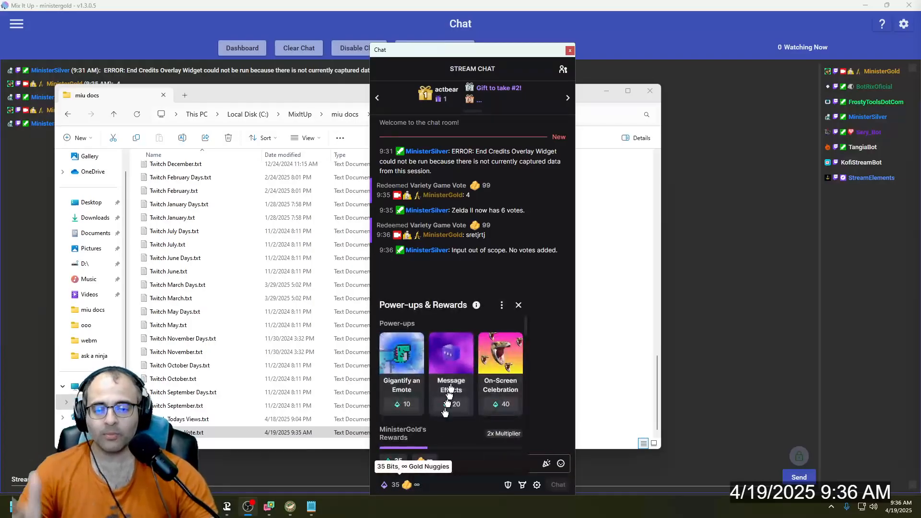
scroll(446, 409, "down", 4)
left_click(426, 401)
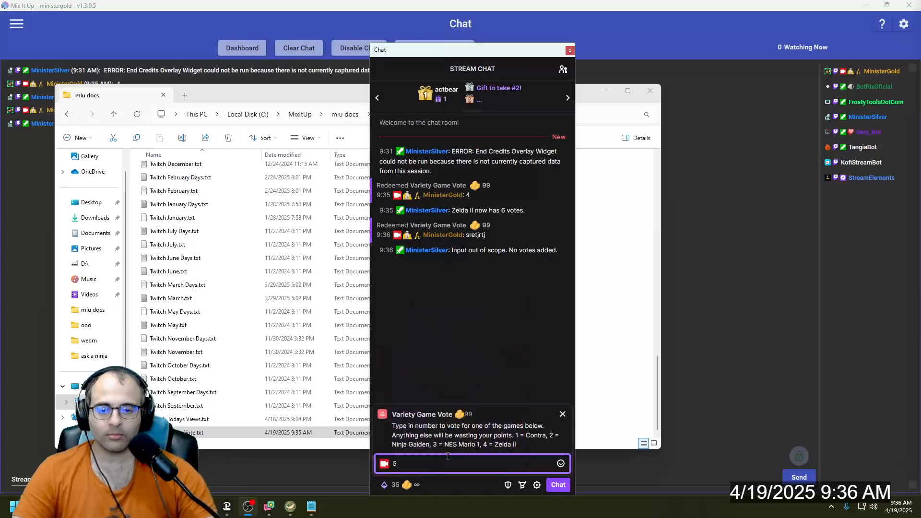
key("Return")
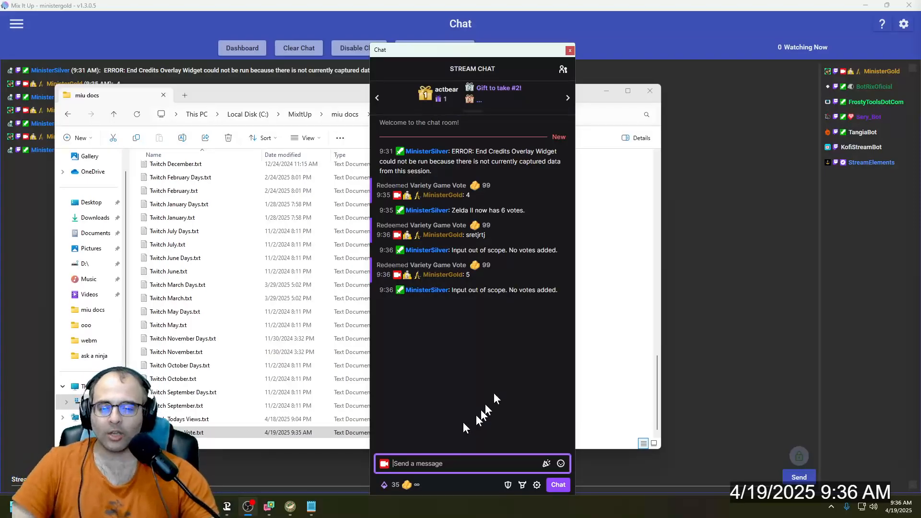
- Switch to Mix It Up, go to the Twitch Channel Points page and expand the Twitch reward group
left_click(732, 332)
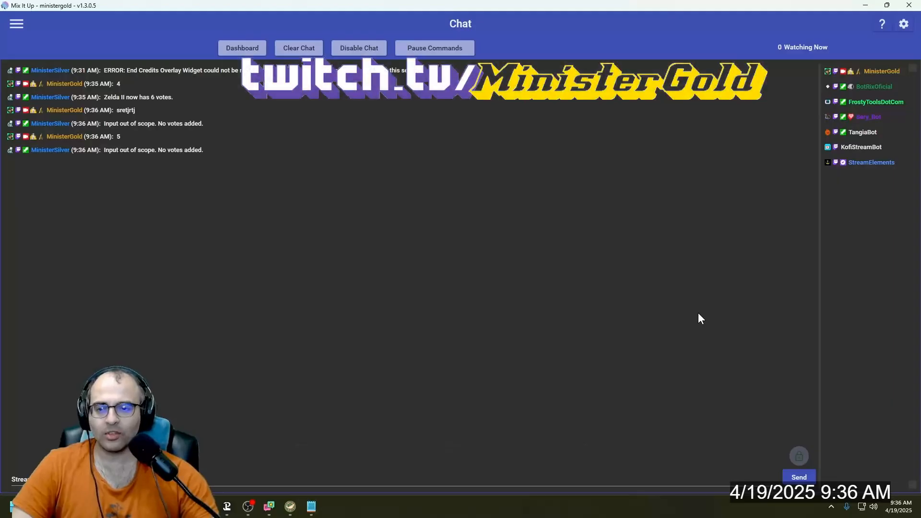
left_click(16, 24)
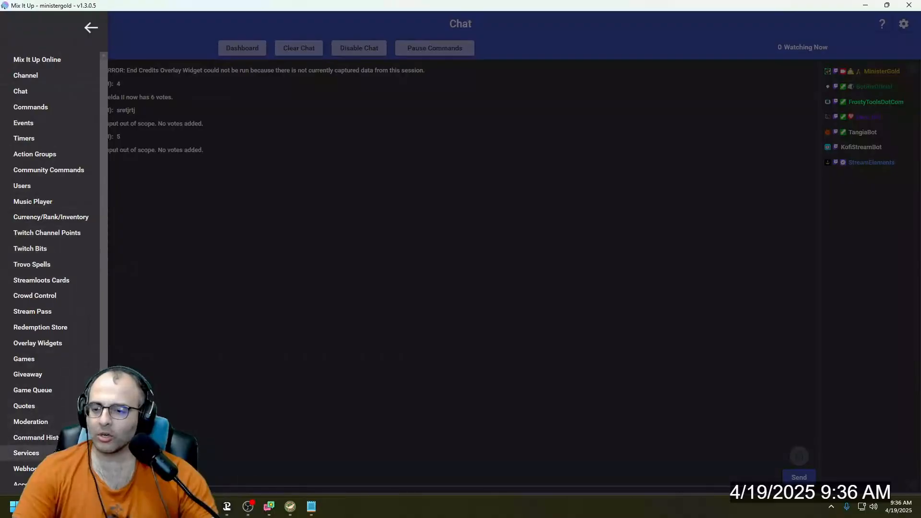
left_click(29, 452)
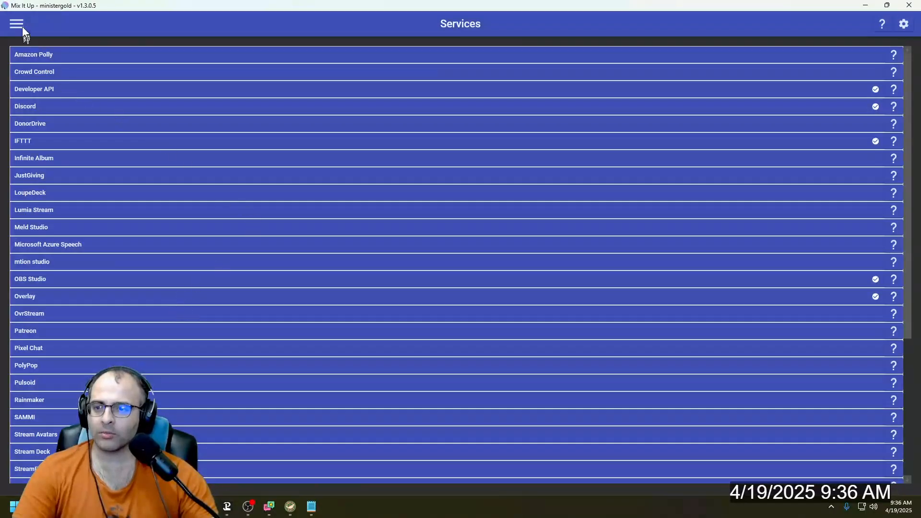
left_click(21, 26)
left_click(28, 469)
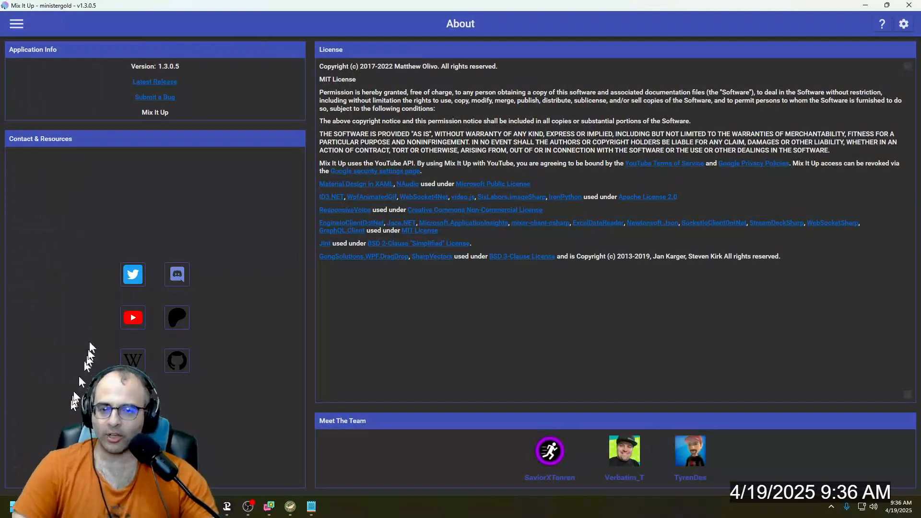
left_click(16, 24)
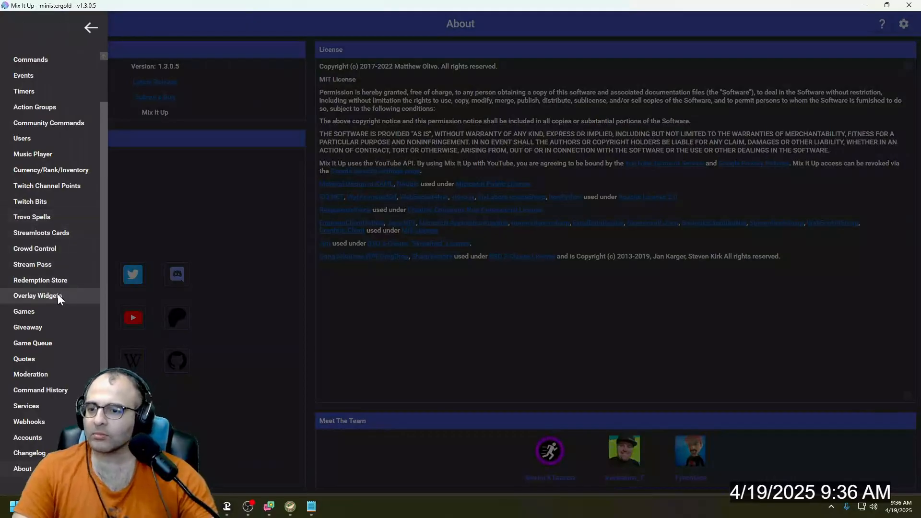
left_click(64, 186)
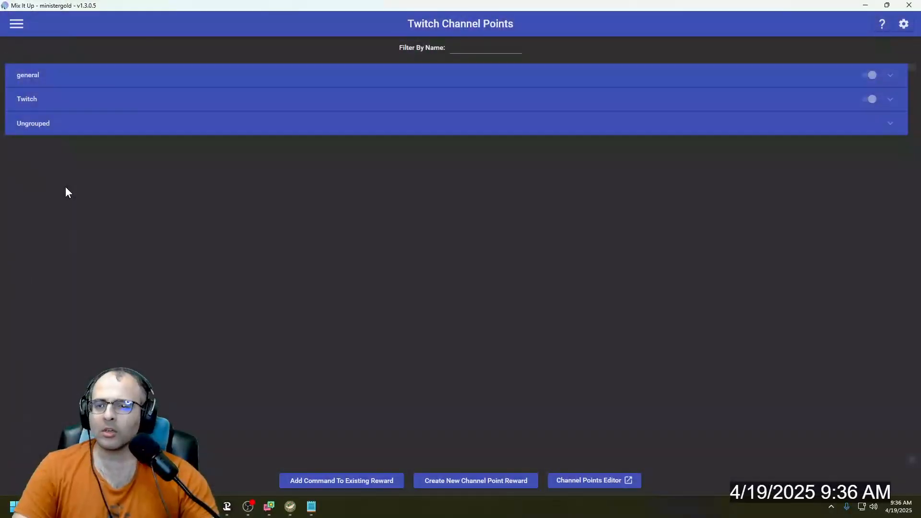
left_click(219, 105)
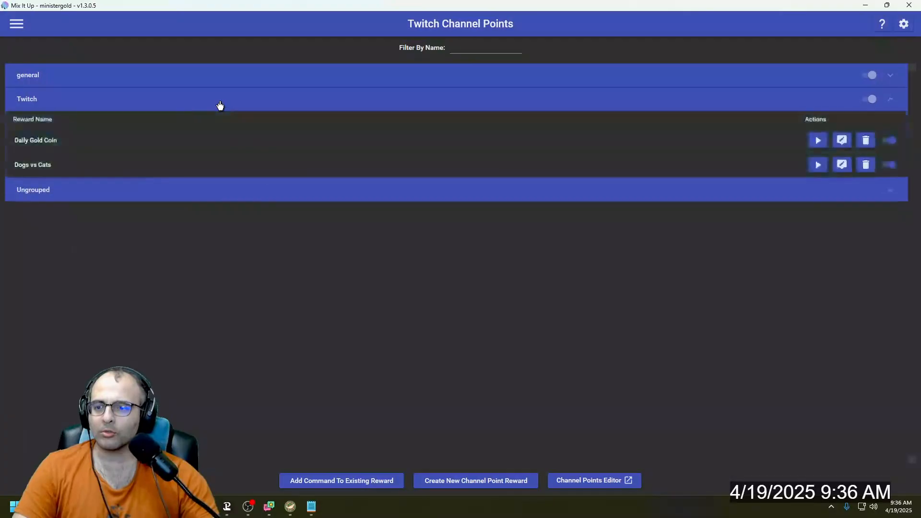
- Collapse the Twitch reward group, expand the Ungrouped rewards and open the Variety Game Vote command for editing
left_click(220, 105)
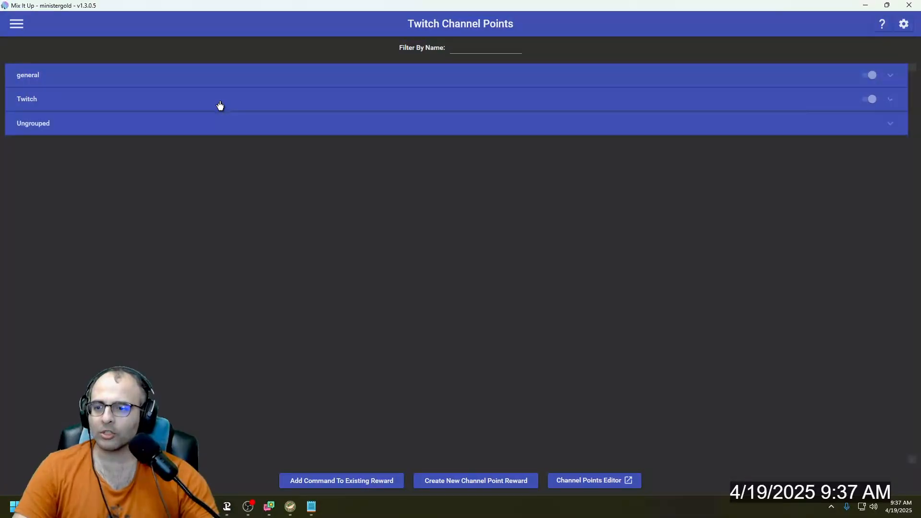
left_click(168, 104)
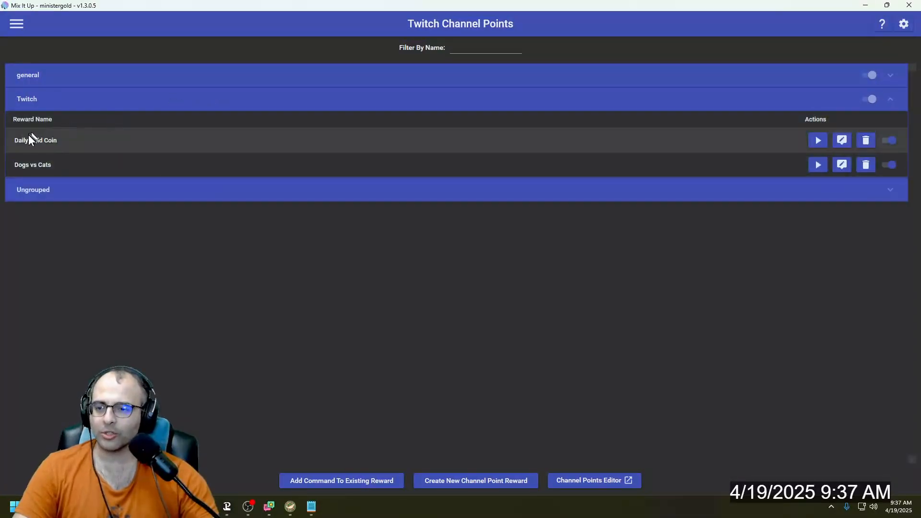
left_click(142, 106)
left_click(205, 125)
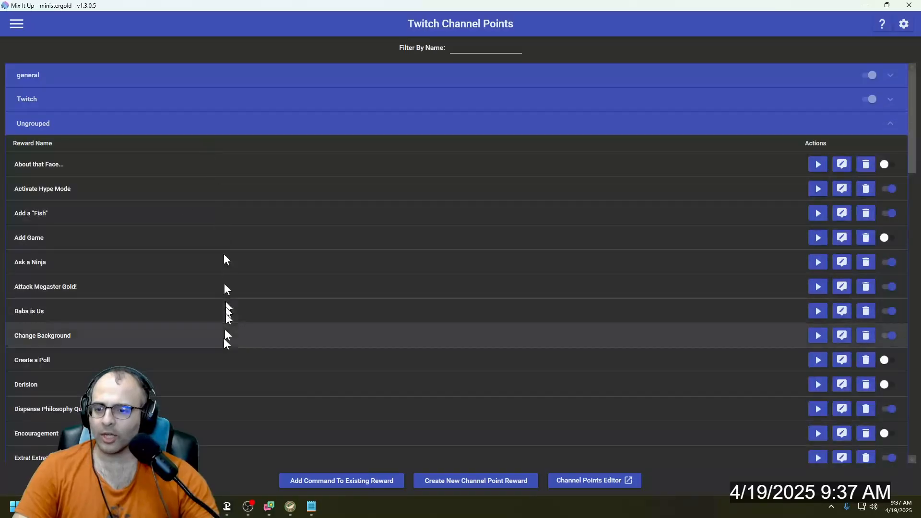
scroll(225, 349, "down", 10)
scroll(223, 346, "down", 10)
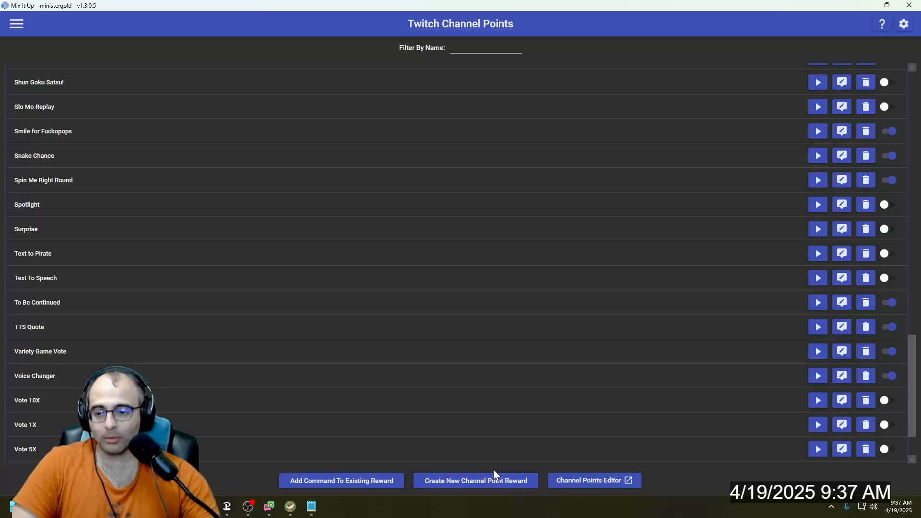
left_click(843, 351)
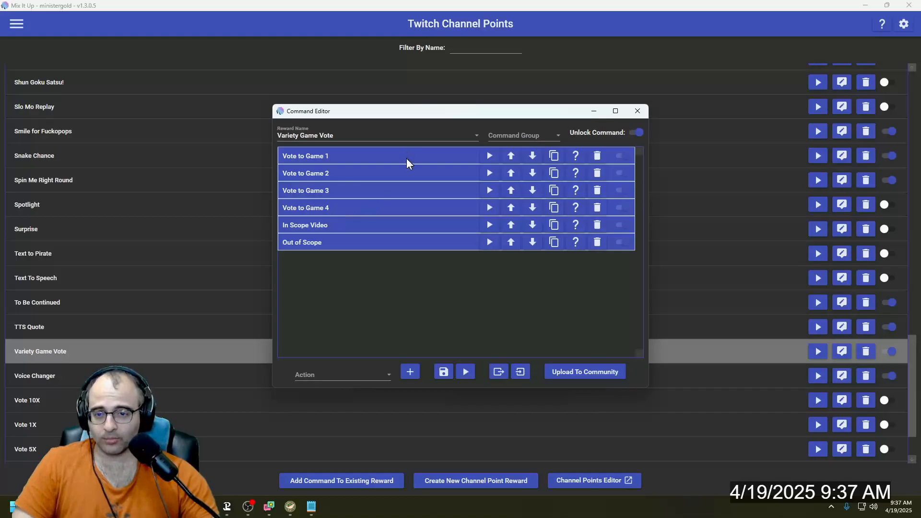
- Choose Conditional as the type of action to add to the Variety Game Vote command
left_click(331, 377)
scroll(346, 230, "down", 1)
scroll(346, 210, "up", 1)
left_click(344, 210)
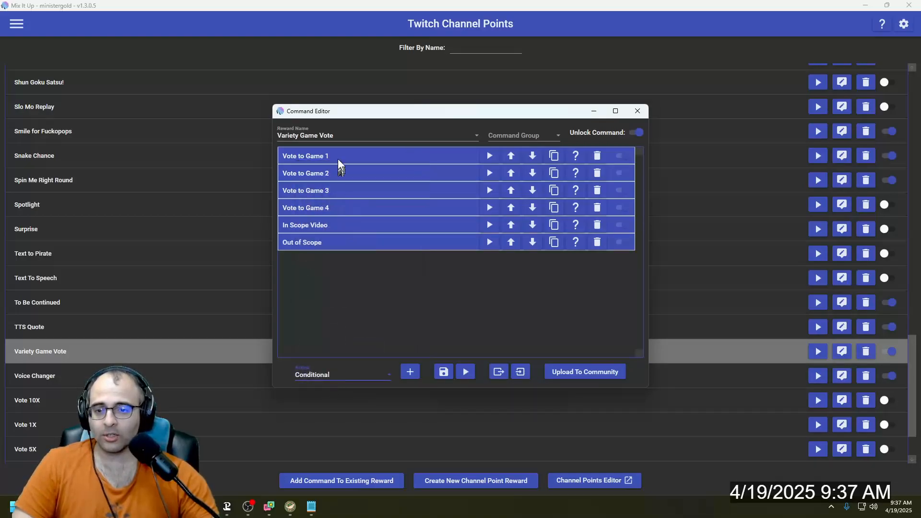
- Expand the Vote to Game 1 action, then move the Command Editor window up and enlarge it
left_click(338, 159)
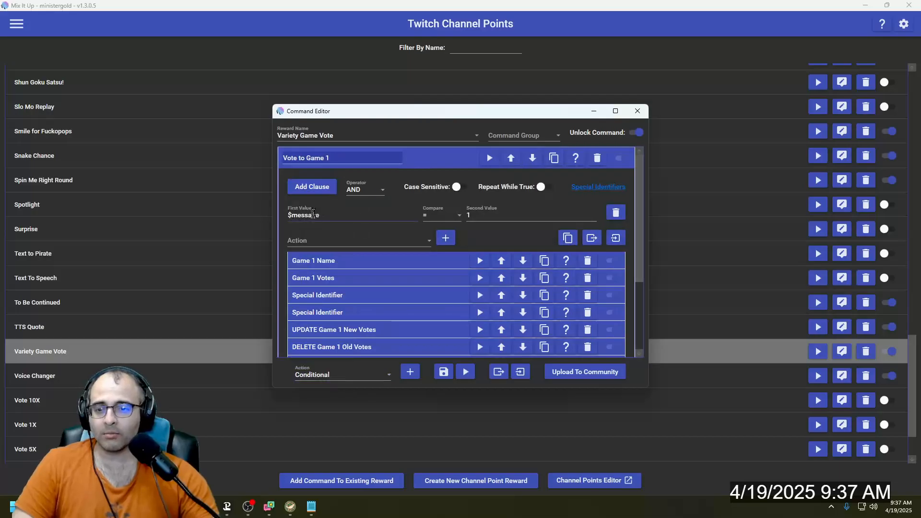
left_click_drag(490, 120, 489, 80)
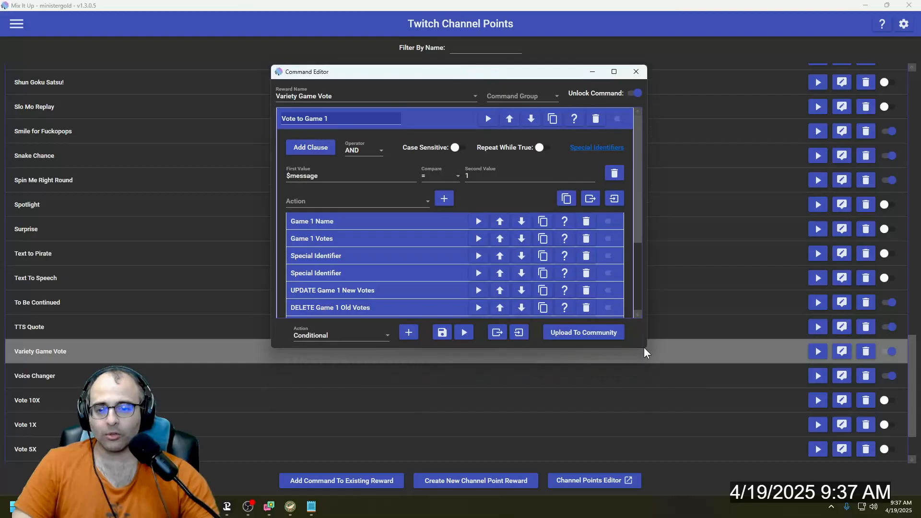
left_click_drag(644, 348, 742, 432)
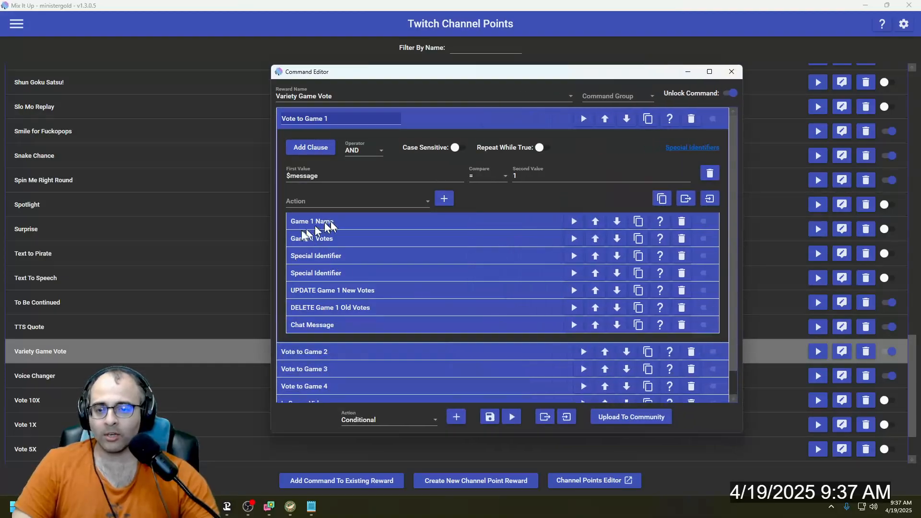
- Expand the Game 1 Votes and Game 1 Name actions to examine their file-reading settings
left_click(345, 239)
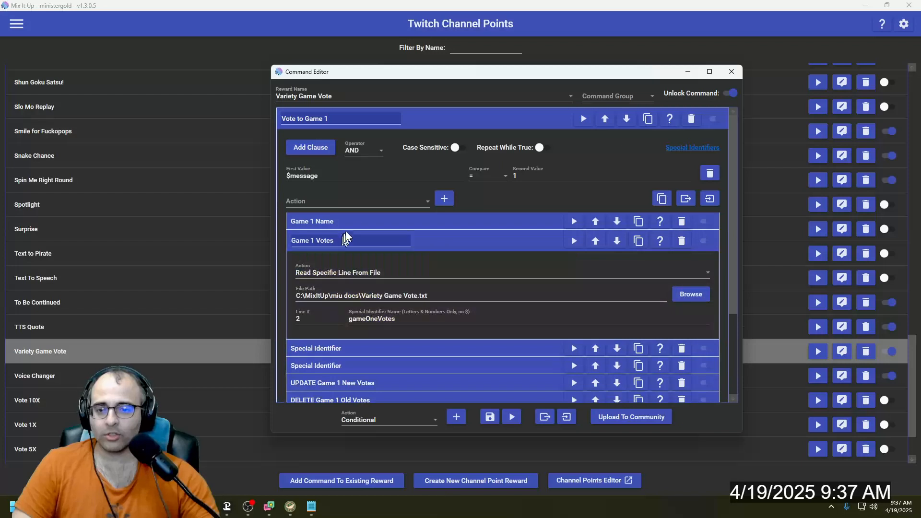
left_click(371, 221)
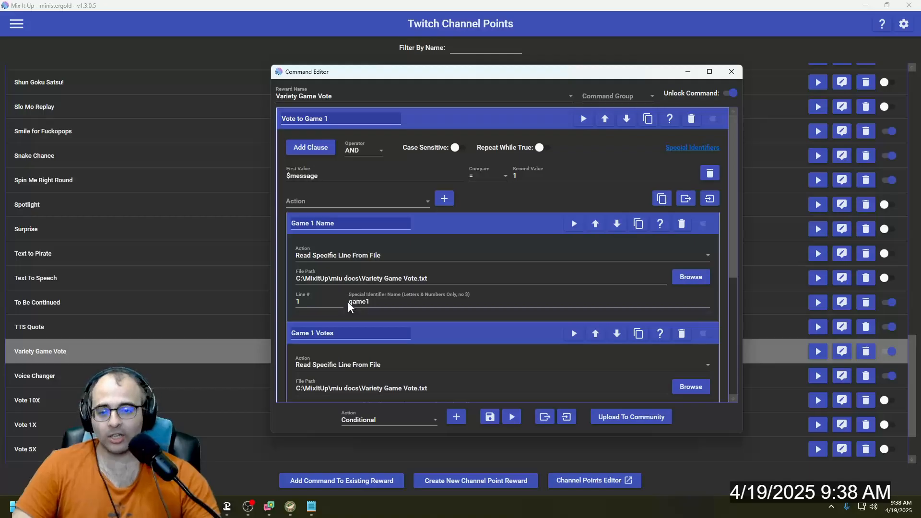
scroll(349, 307, "down", 2)
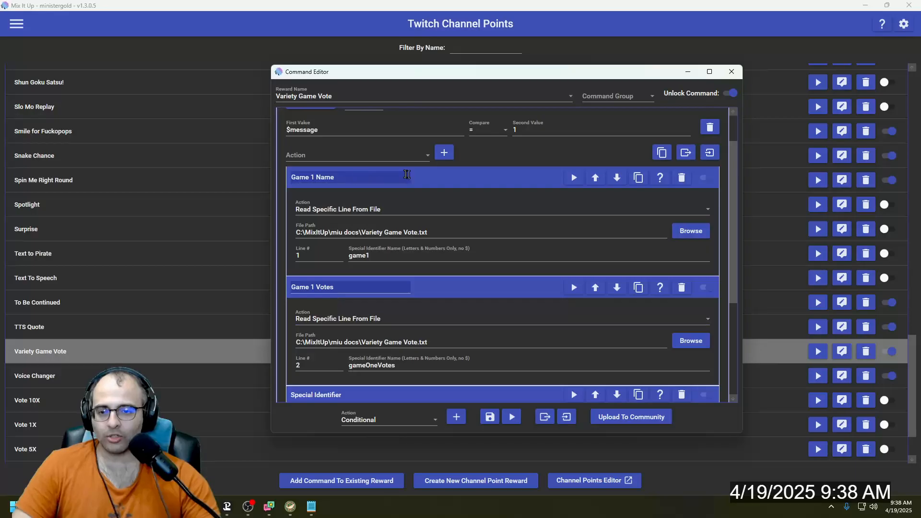
- Choose File (Read & Write) as the action type inside the Vote to Game 1 conditional
left_click(375, 154)
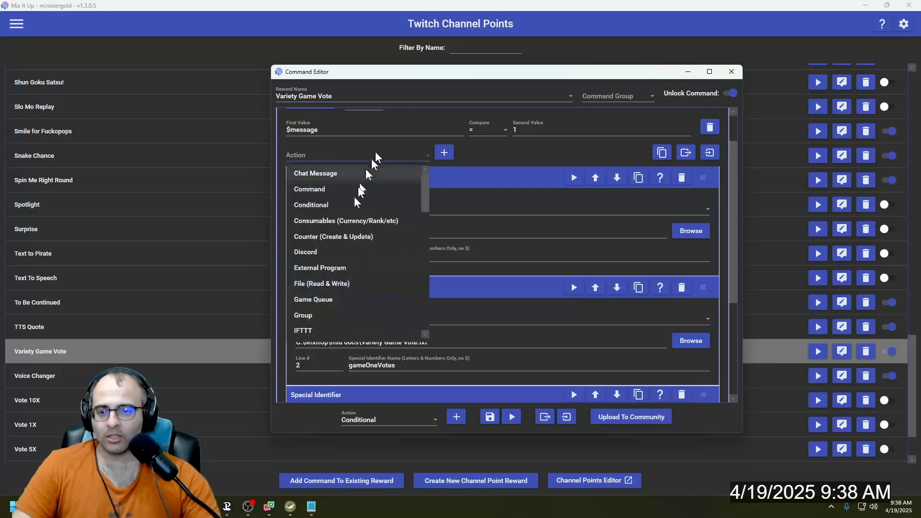
left_click(343, 283)
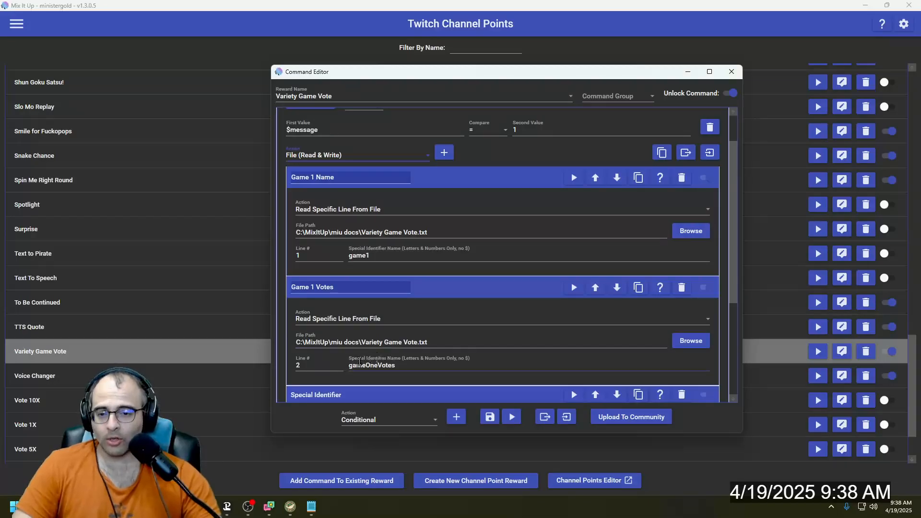
left_click(376, 366)
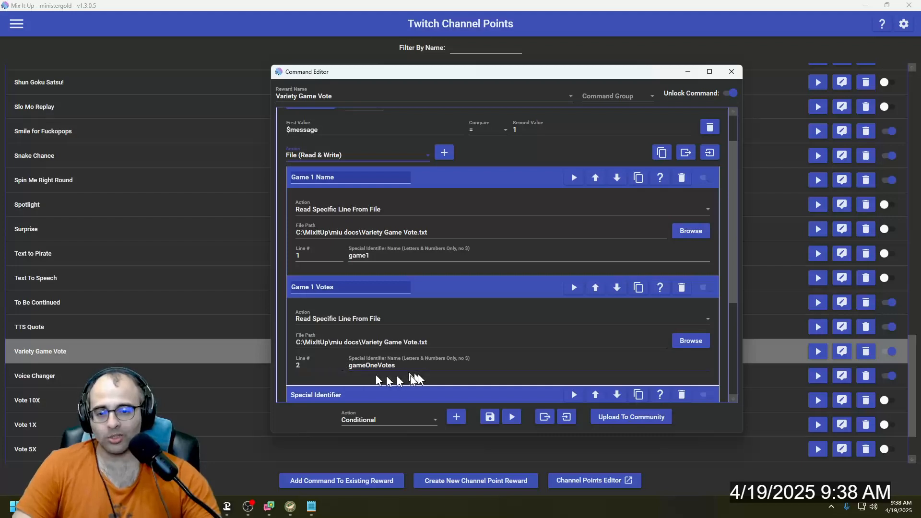
- Review the special identifier names in the Game 1 Name and Game 1 Votes actions, and collapse both actions
left_click(378, 256)
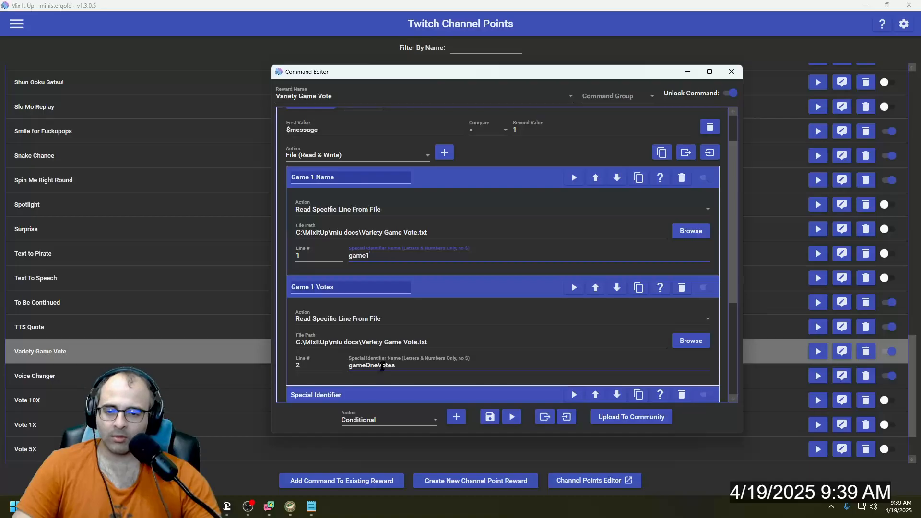
double_click(382, 366)
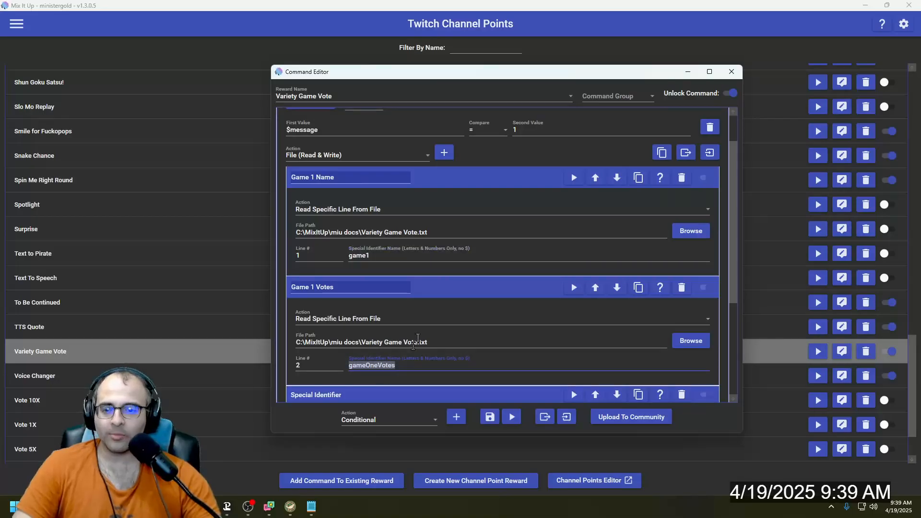
left_click(442, 290)
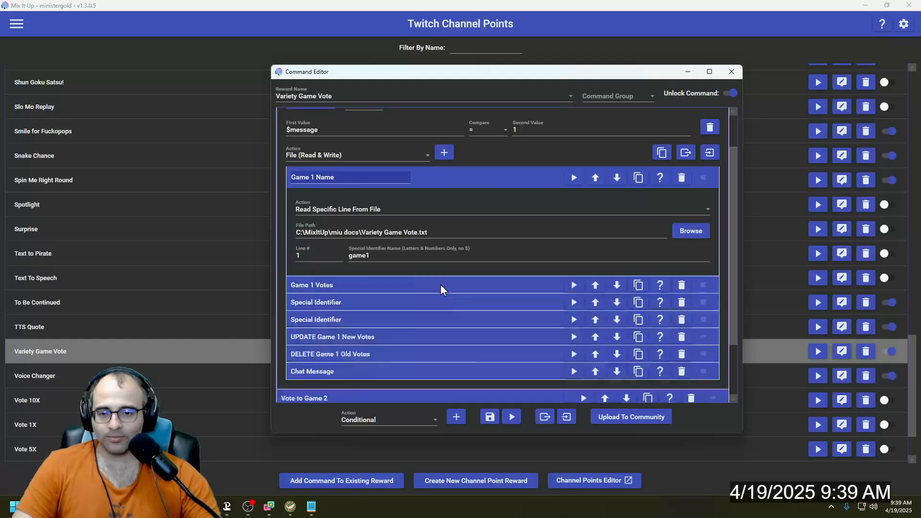
left_click(440, 178)
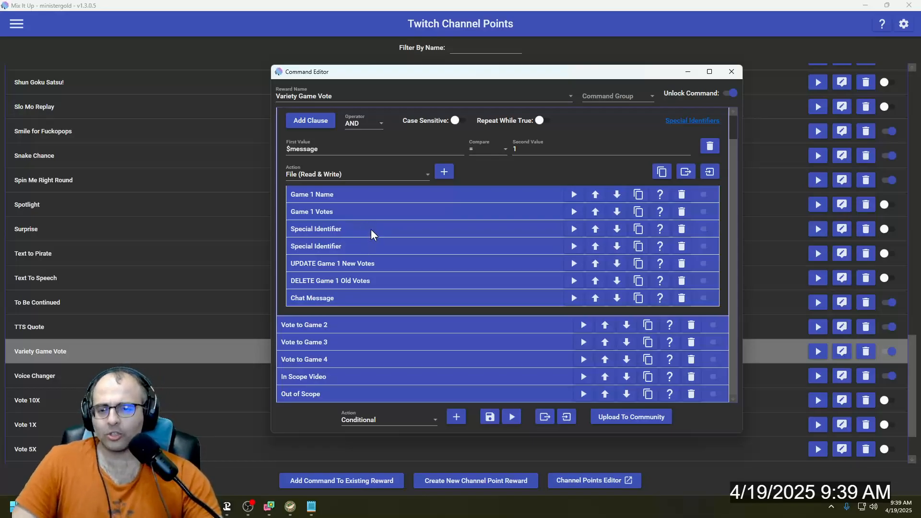
- Expand the first Special Identifier action and choose Special Identifier as the action type inside Vote to Game 1
left_click(370, 229)
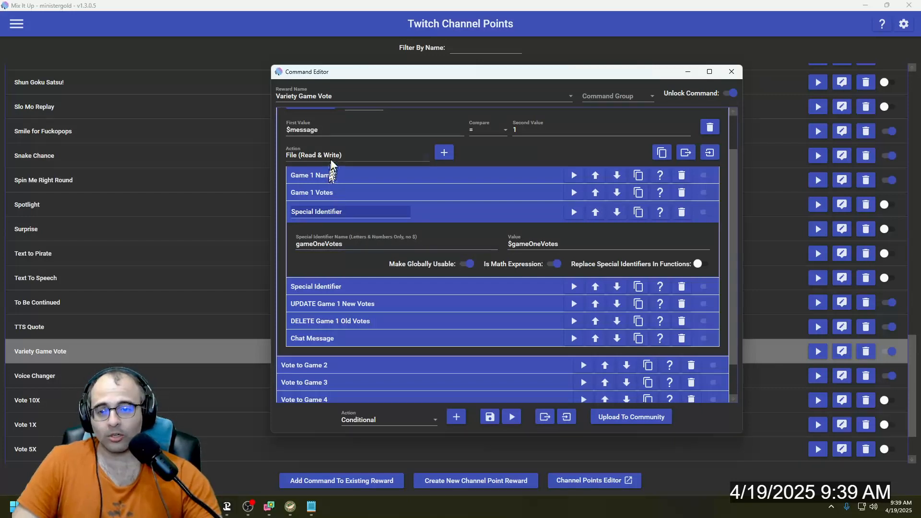
left_click(360, 156)
scroll(358, 276, "down", 10)
scroll(336, 249, "up", 3)
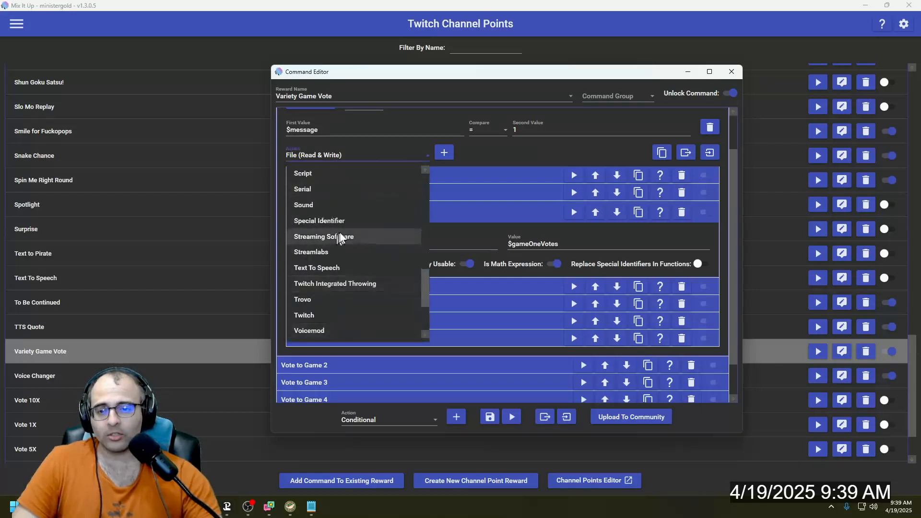
left_click(345, 232)
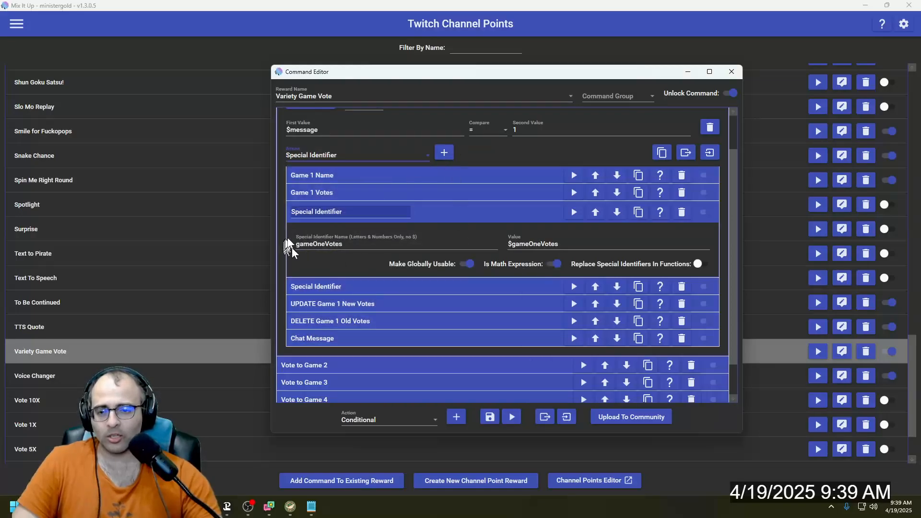
- Collapse the first Special Identifier action, examine the second one's name and math expression, and collapse it as well
left_click(433, 211)
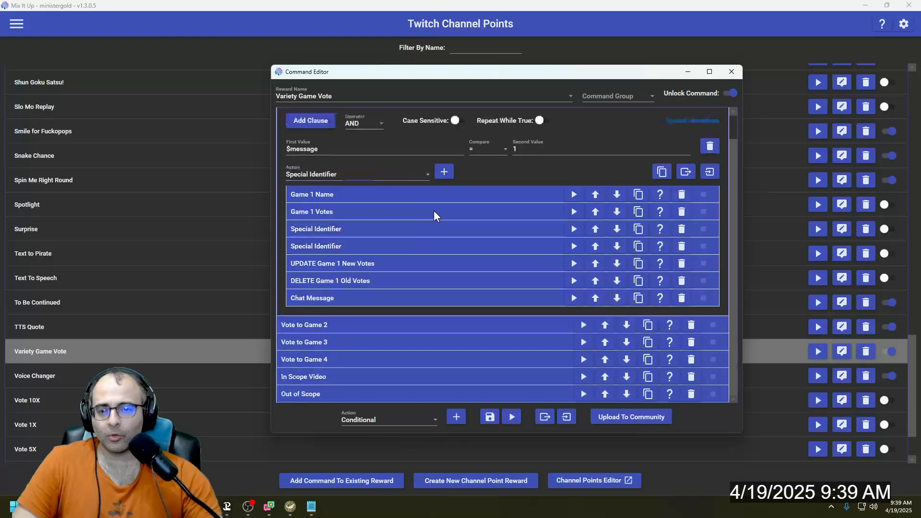
left_click(353, 248)
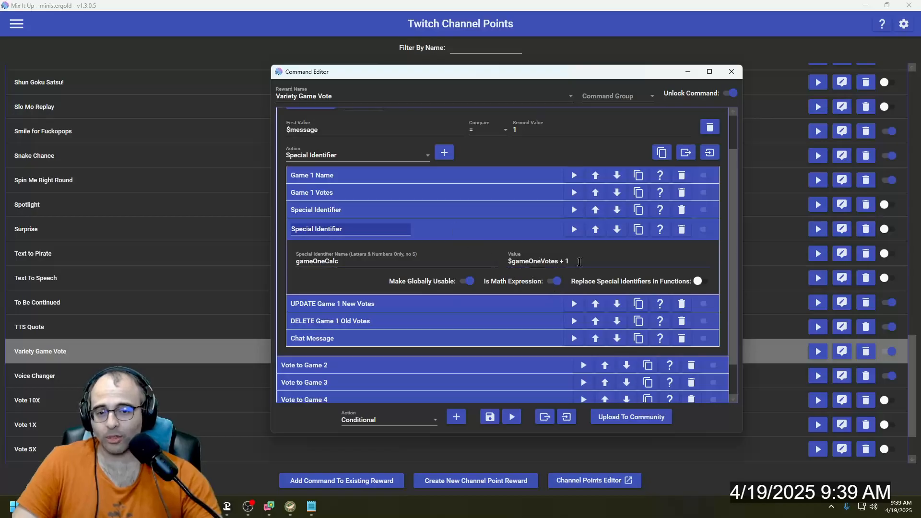
left_click(423, 226)
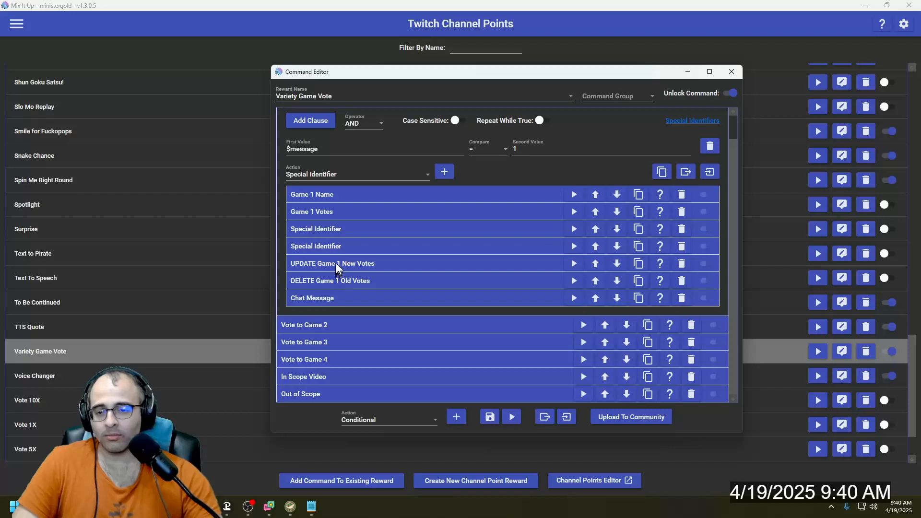
- Set the action type inside the Vote to Game 1 conditional back to File (Read & Write)
left_click(334, 175)
scroll(344, 258, "up", 4)
scroll(344, 257, "up", 4)
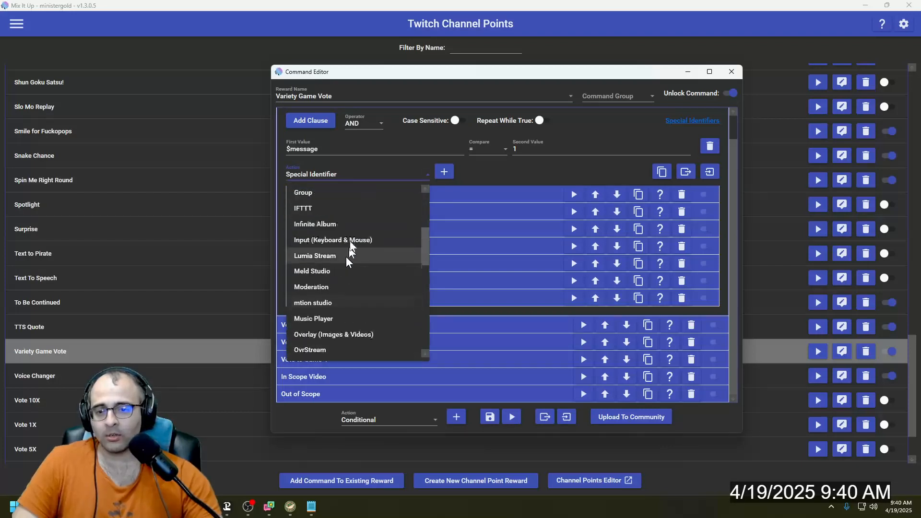
scroll(360, 216, "down", 2)
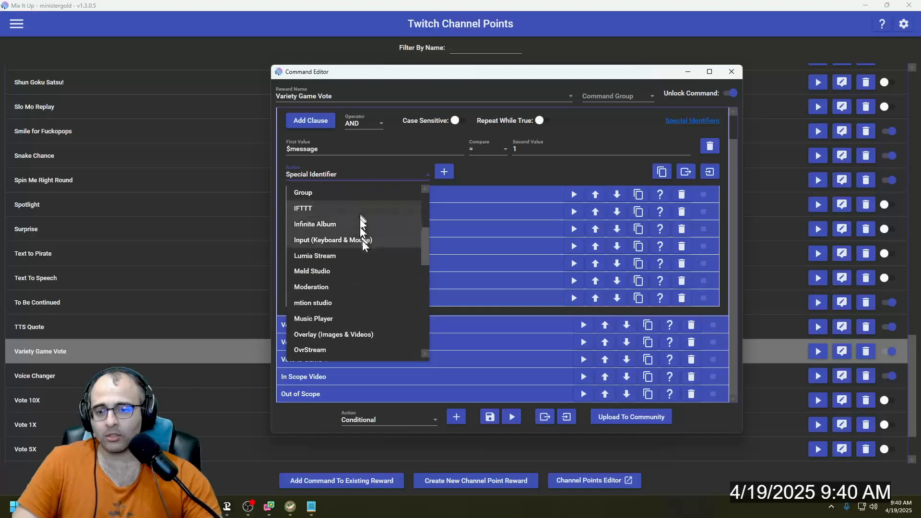
scroll(361, 255, "down", 1)
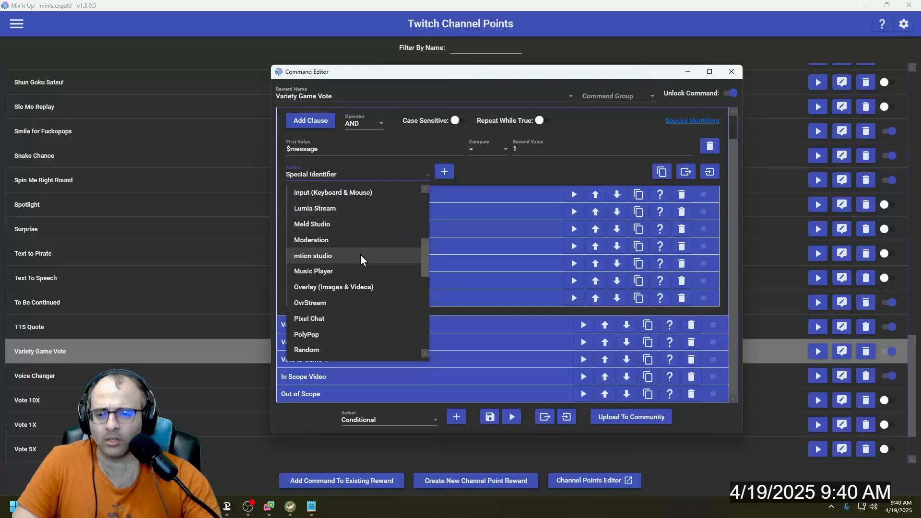
scroll(360, 255, "up", 4)
left_click(365, 304)
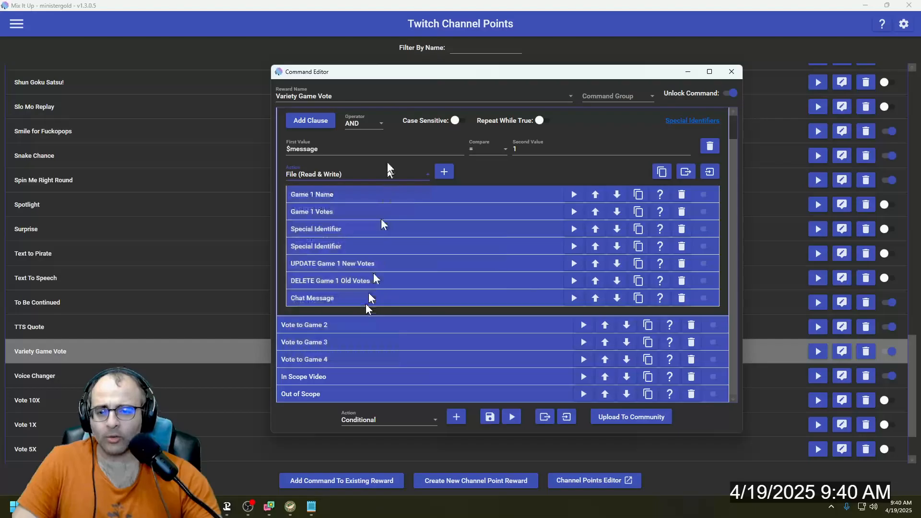
- Expand the UPDATE Game 1 New Votes and DELETE Game 1 Old Votes actions to examine their file settings
left_click(357, 268)
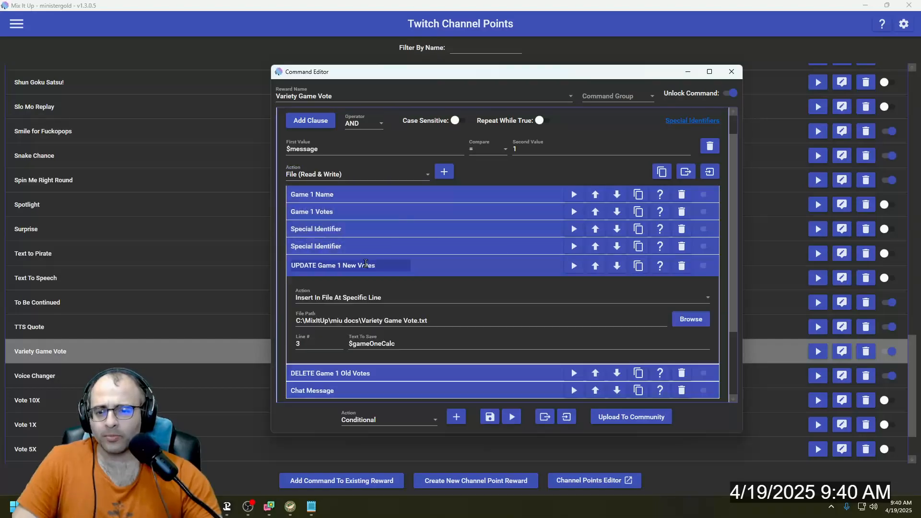
scroll(368, 297, "down", 2)
left_click(379, 327)
scroll(381, 321, "down", 2)
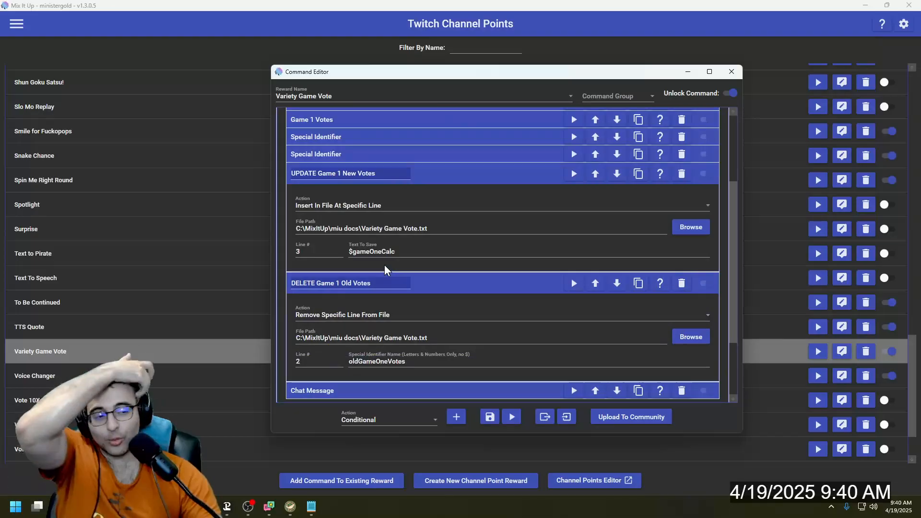
- Switch to Variety Game Vote.txt in Notepad, place the cursor after Contra's vote count, and return to the Command Editor
key("alt+Tab")
key("alt+Tab")
key("alt+Tab")
key("alt+Tab")
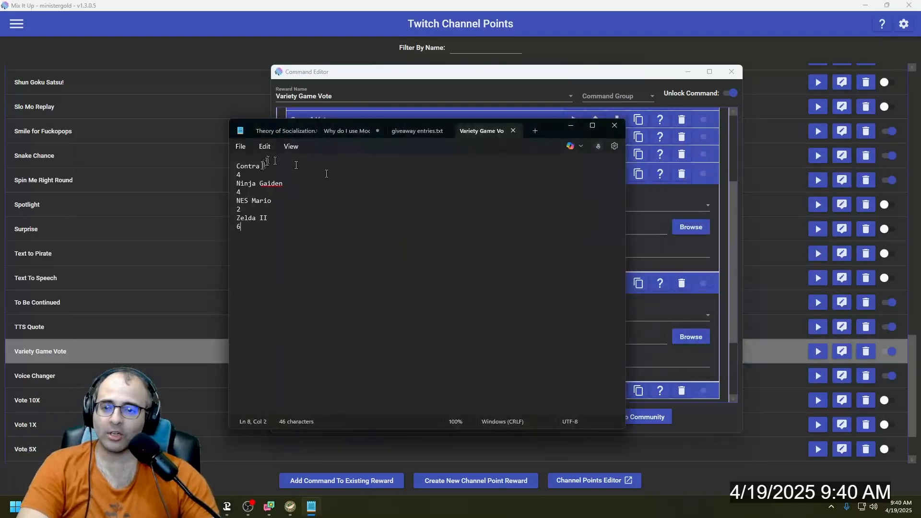
left_click(262, 174)
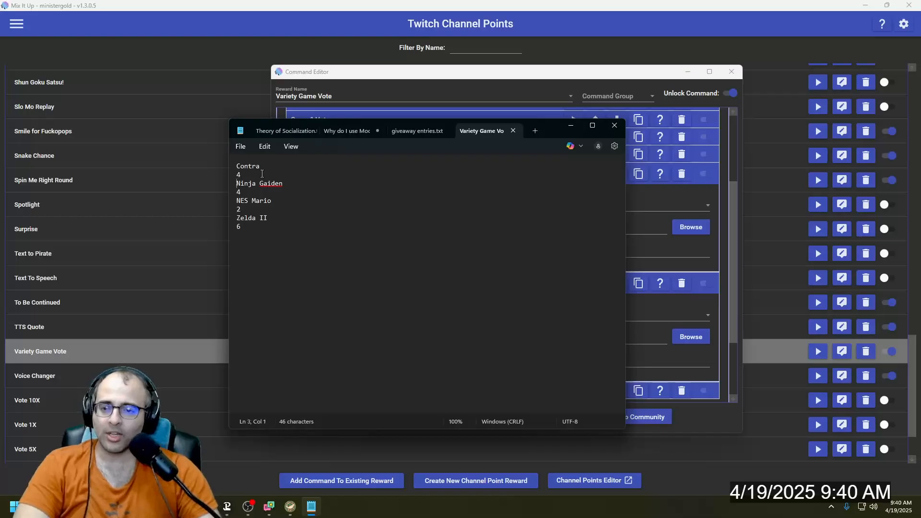
key("Left")
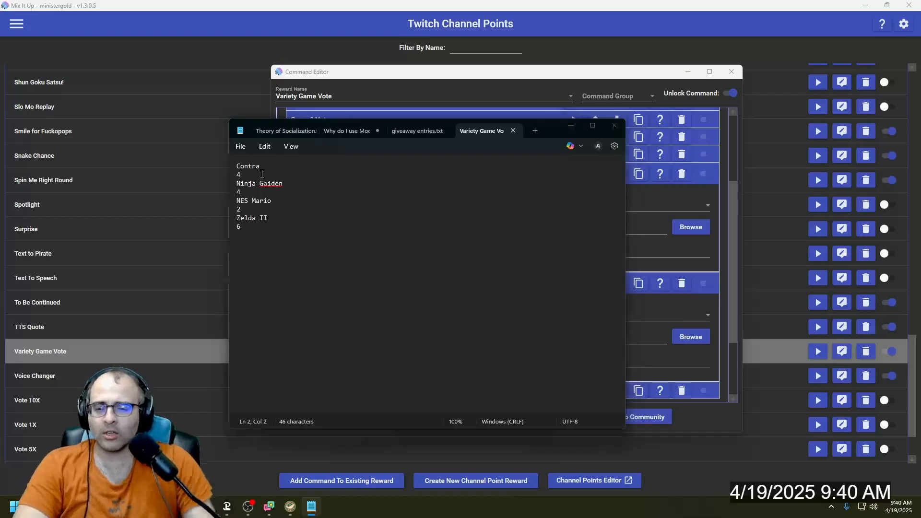
key("alt+Tab")
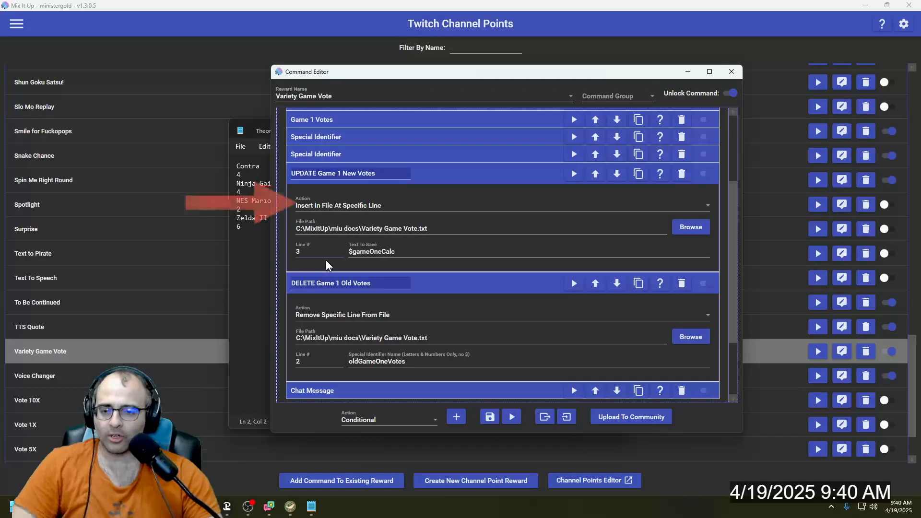
- Switch to Variety Game Vote.txt in Notepad, select the Contra line and its vote count, and return to the Command Editor
key("alt+Tab")
double_click(258, 167)
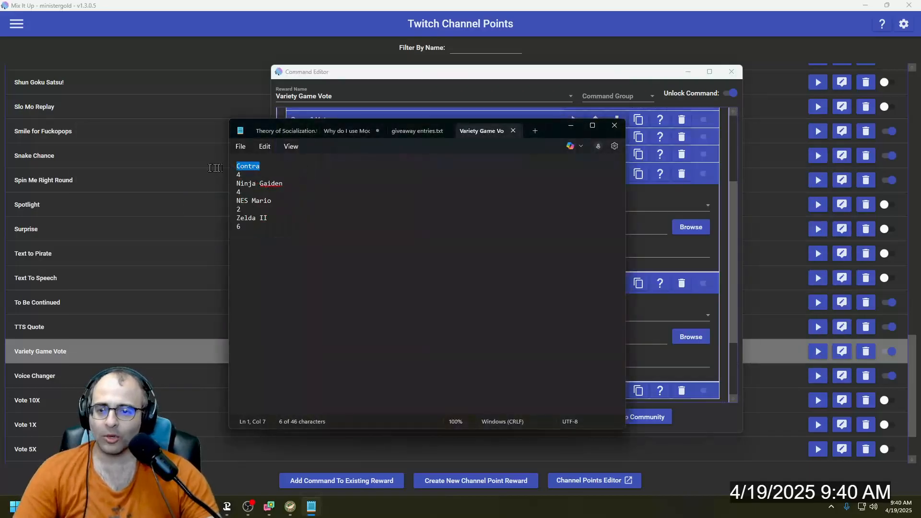
left_click_drag(262, 168, 229, 179)
left_click(641, 244)
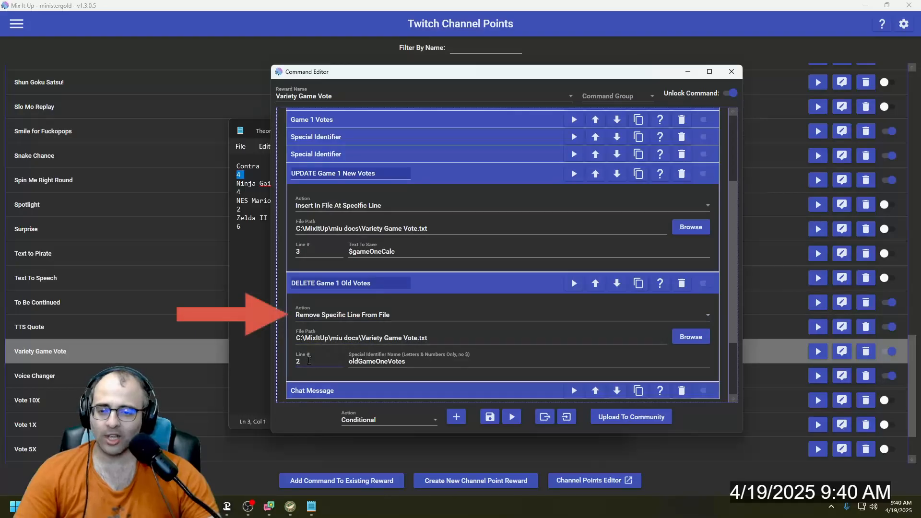
- Select Contra's vote count again in Variety Game Vote.txt and compare it with the line number of UPDATE Game 1 New Votes
key("alt+Tab")
left_click(250, 182)
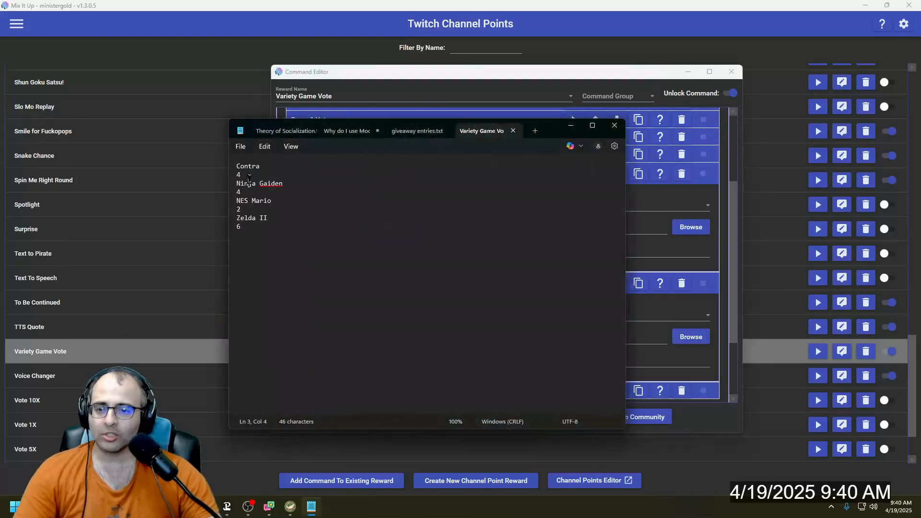
double_click(249, 177)
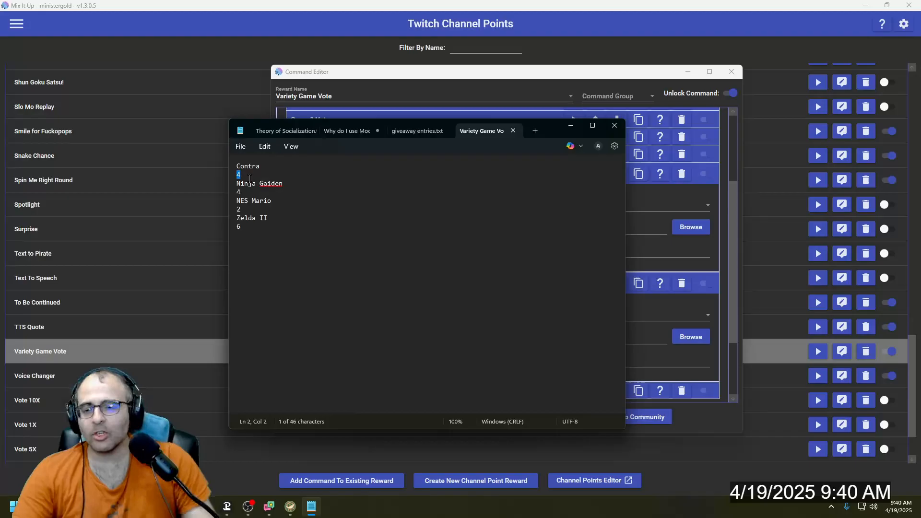
key("alt+Tab")
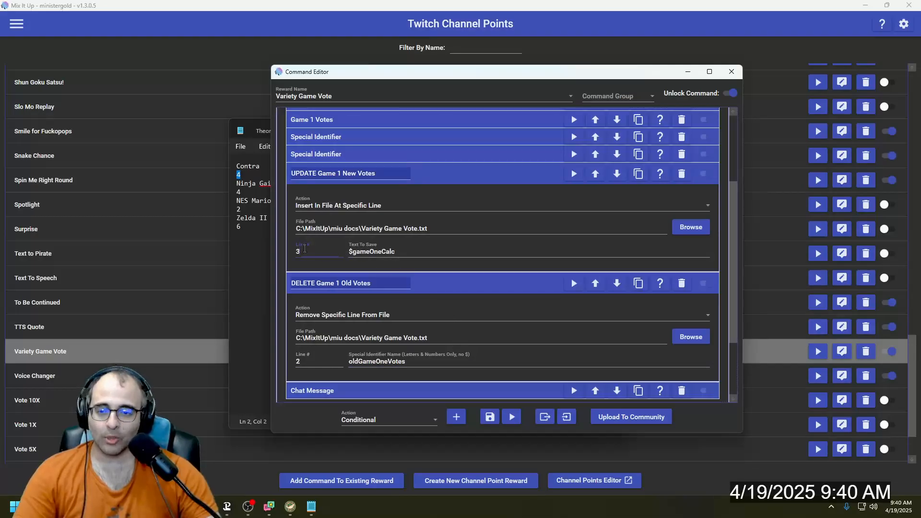
left_click(330, 250)
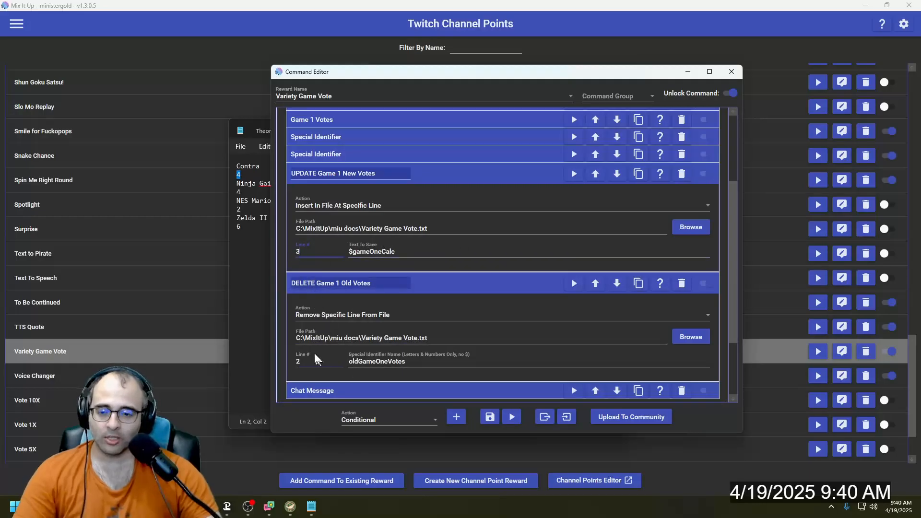
- Collapse the Game 1 UPDATE and DELETE actions and set the action type inside Vote to Game 1 to Chat Message
left_click(422, 180)
left_click(422, 192)
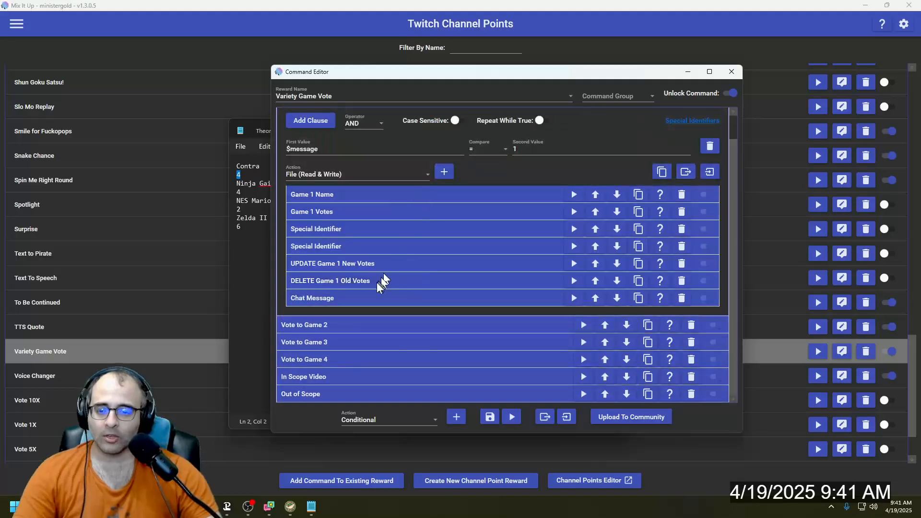
left_click(356, 175)
scroll(340, 211, "up", 3)
left_click(348, 192)
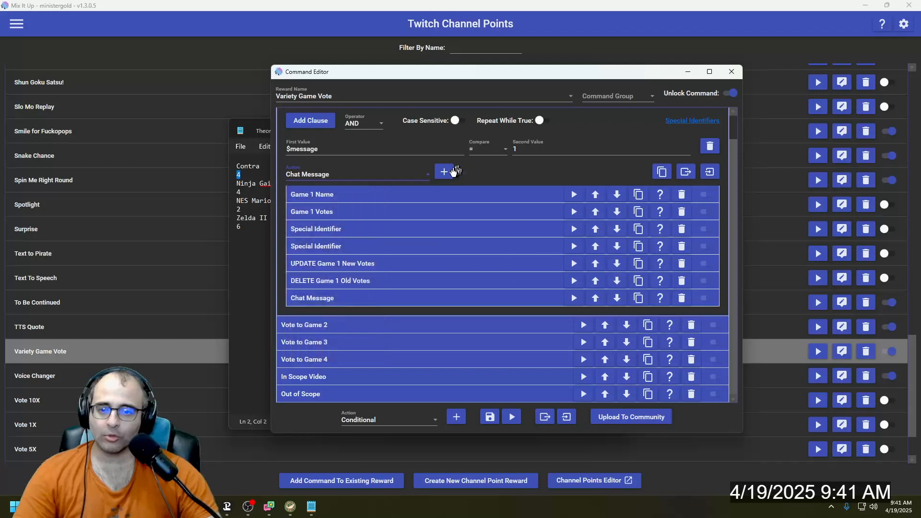
- Expand the Chat Message action in Vote to Game 1 and examine its message text
left_click(375, 299)
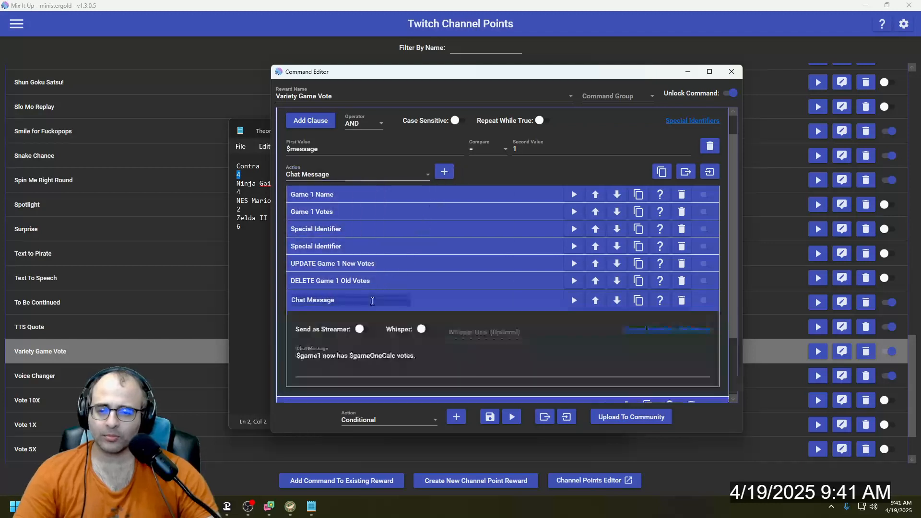
scroll(371, 300, "down", 3)
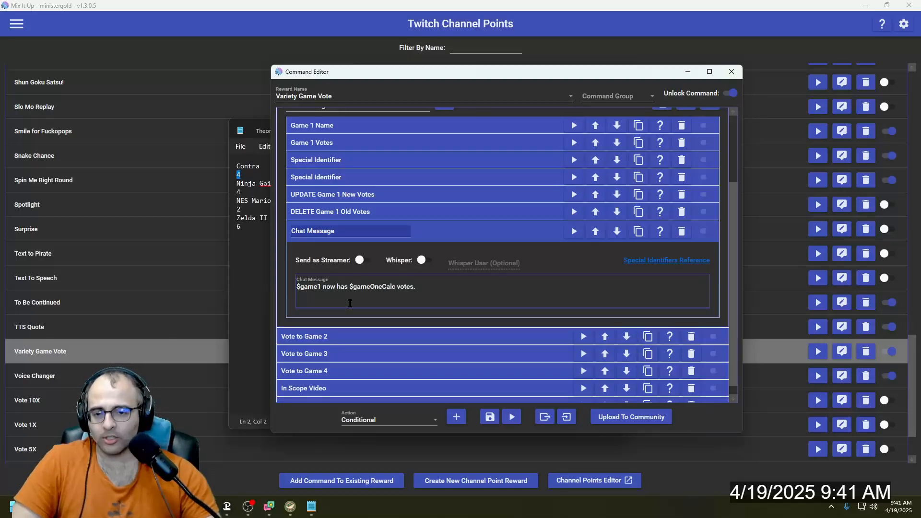
left_click(430, 286)
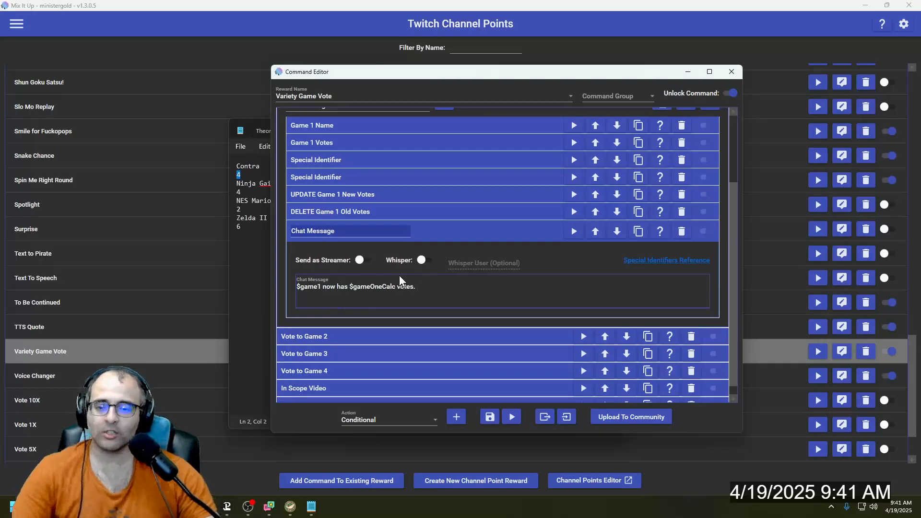
- Switch to OBS and examine the vote replies in the stream chat
key("alt+Tab")
key("alt+Tab")
key("alt+Tab")
key("alt+Tab")
key("alt+Tab")
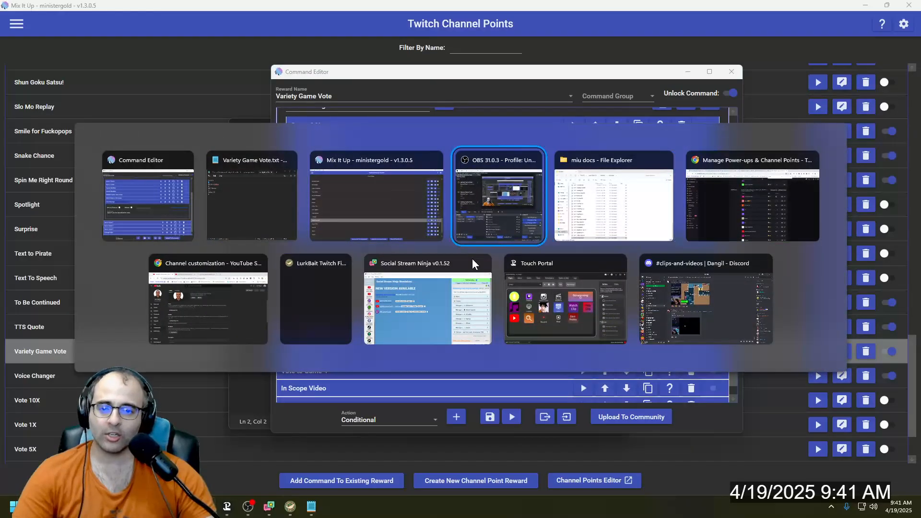
left_click(473, 261)
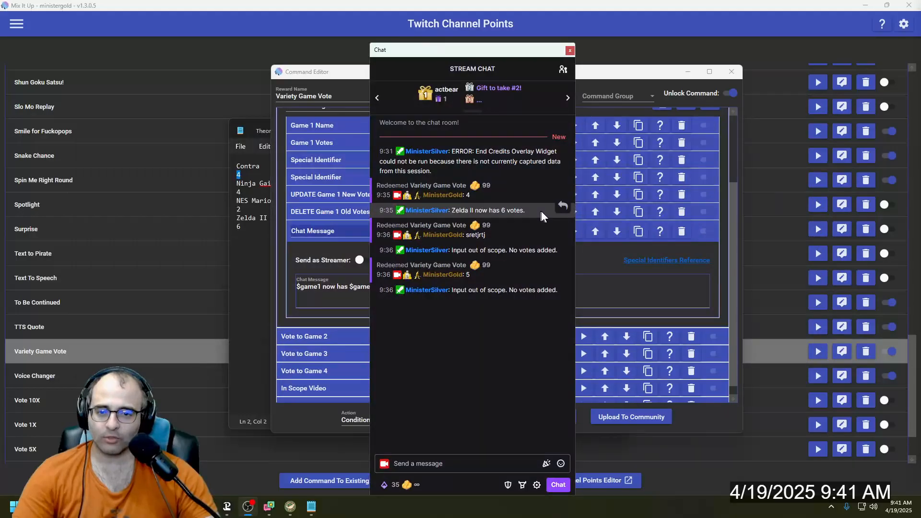
- Return to the Command Editor, recheck the chat message text, and collapse the Chat Message action and the Vote to Game 1 conditional
left_click(353, 292)
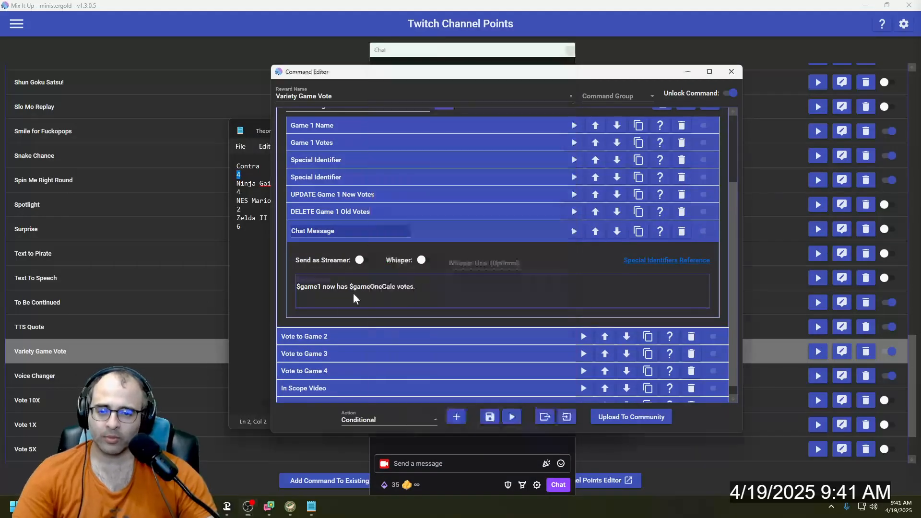
type(".")
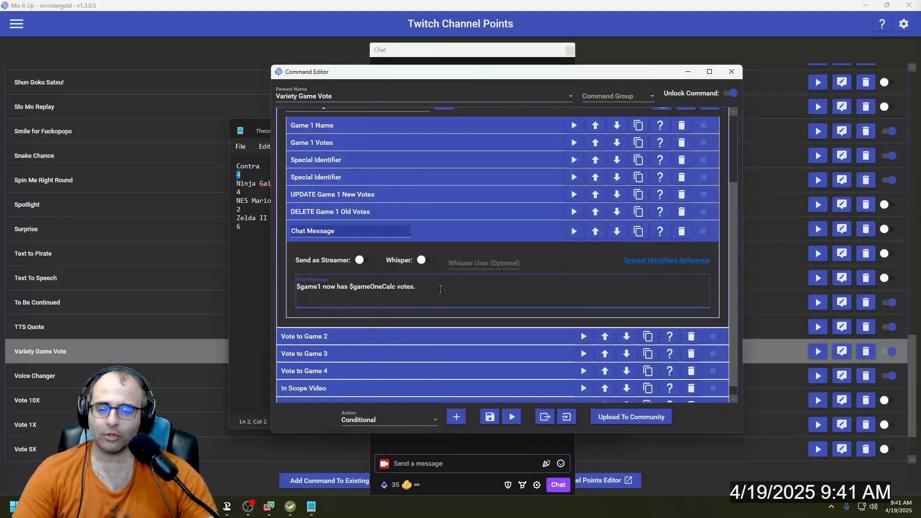
left_click(453, 231)
scroll(412, 216, "up", 1)
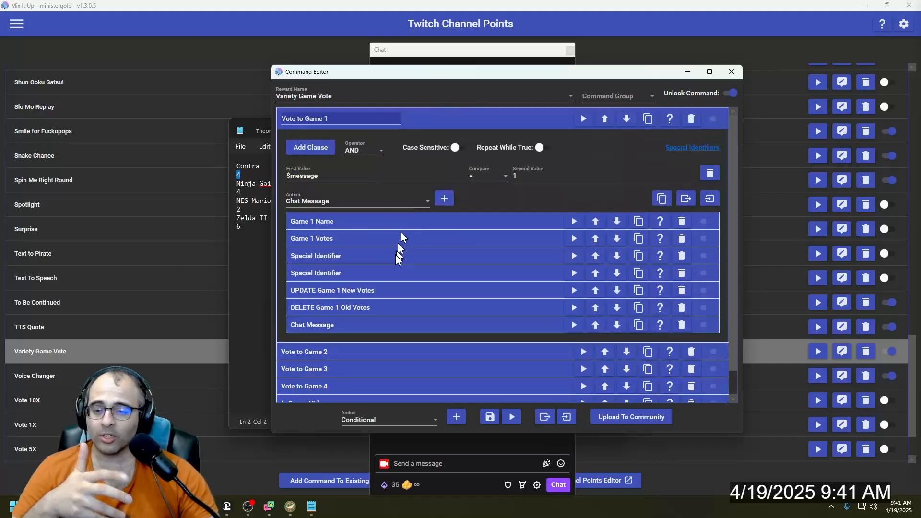
left_click(427, 119)
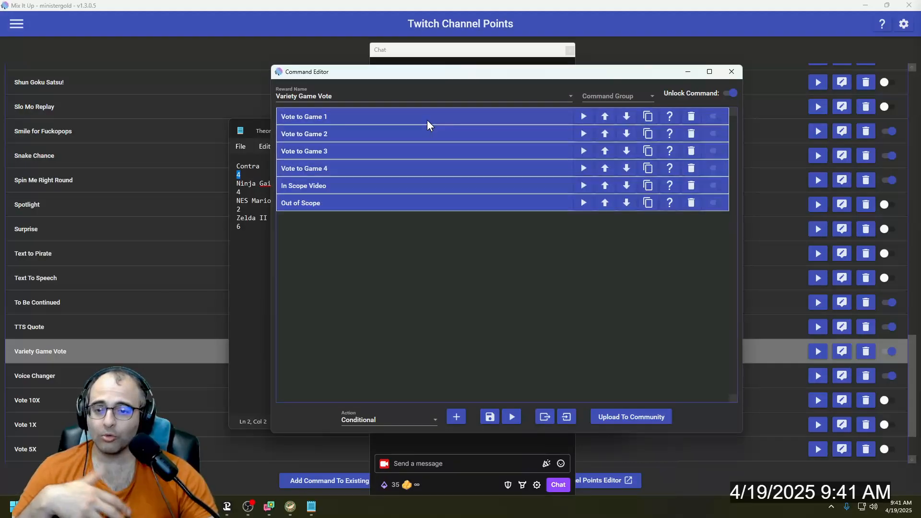
- Expand Vote to Game 2 and its UPDATE Game 2 New Votes action, and compare its line number with Ninja Gaiden's entry in Variety Game Vote.txt
left_click(412, 140)
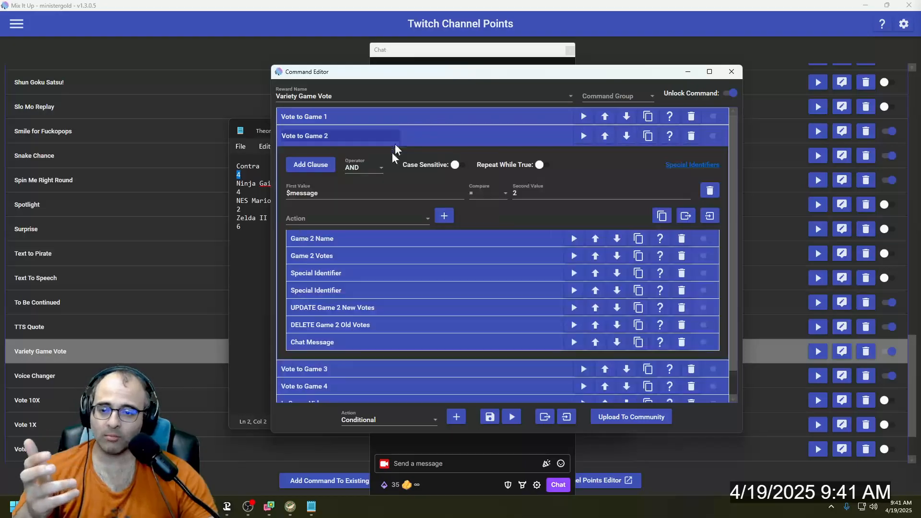
left_click(372, 312)
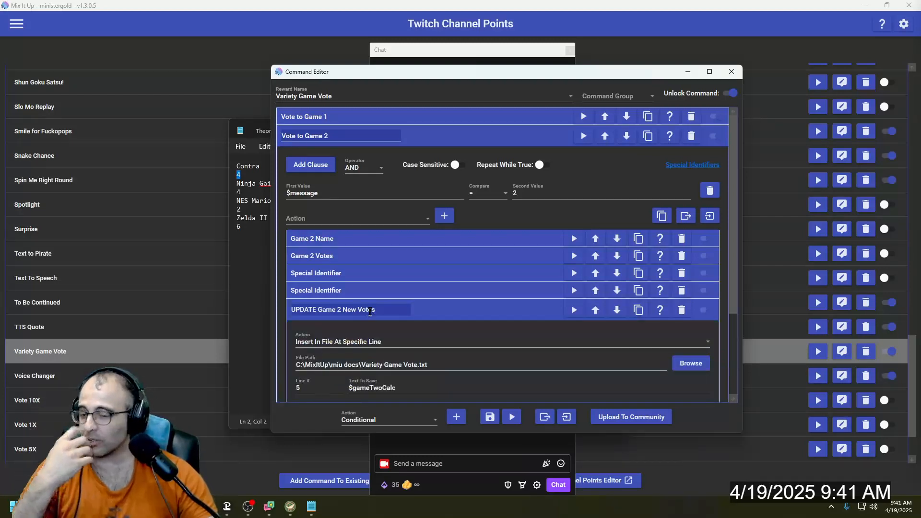
key("alt+Tab")
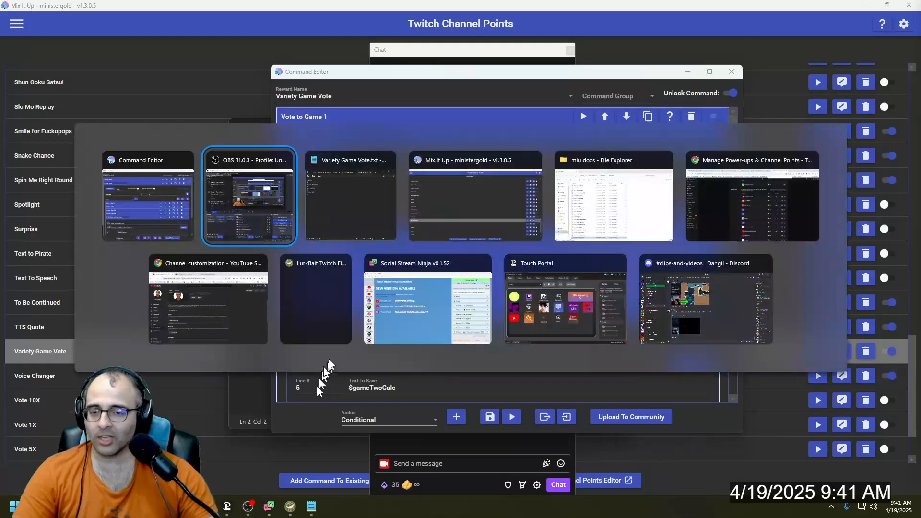
key("alt+Tab")
left_click(247, 186)
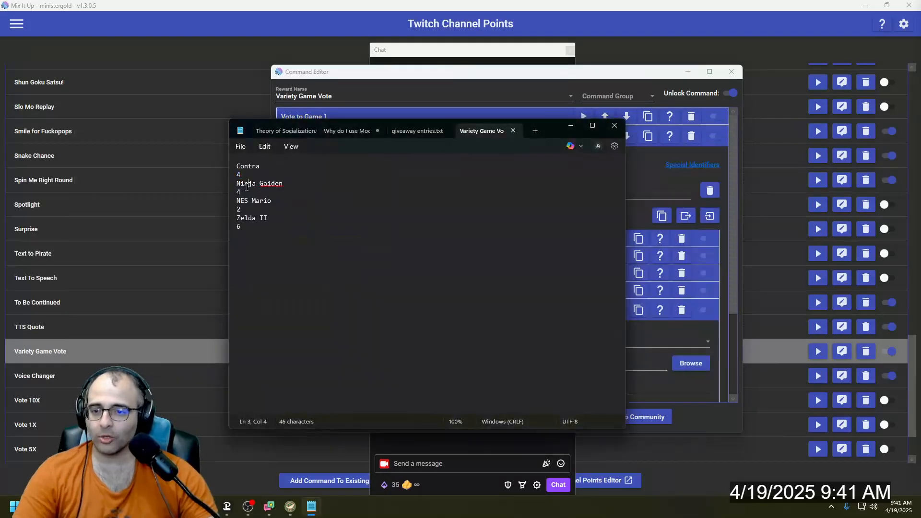
key("alt+Tab")
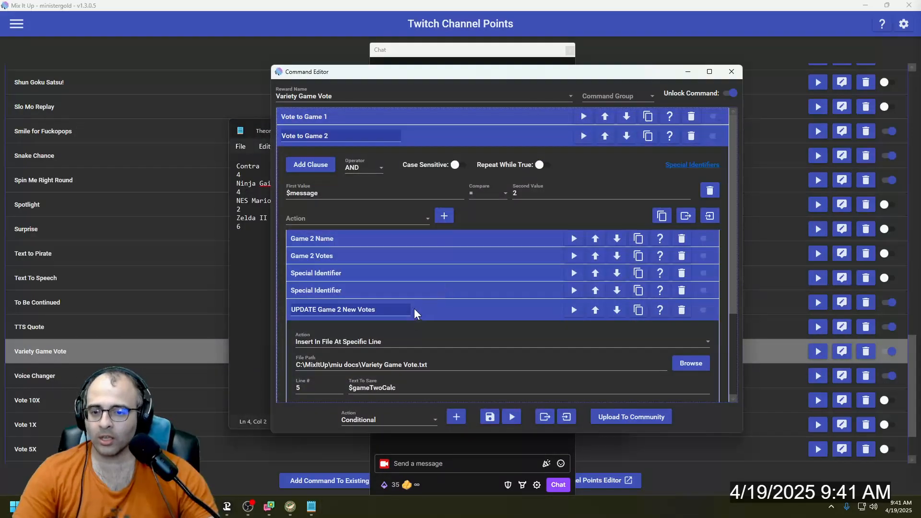
- Replace the expanded UPDATE action with DELETE Game 2 Old Votes, examine its line number, and collapse it along with Vote to Game 2
left_click(413, 308)
left_click(390, 324)
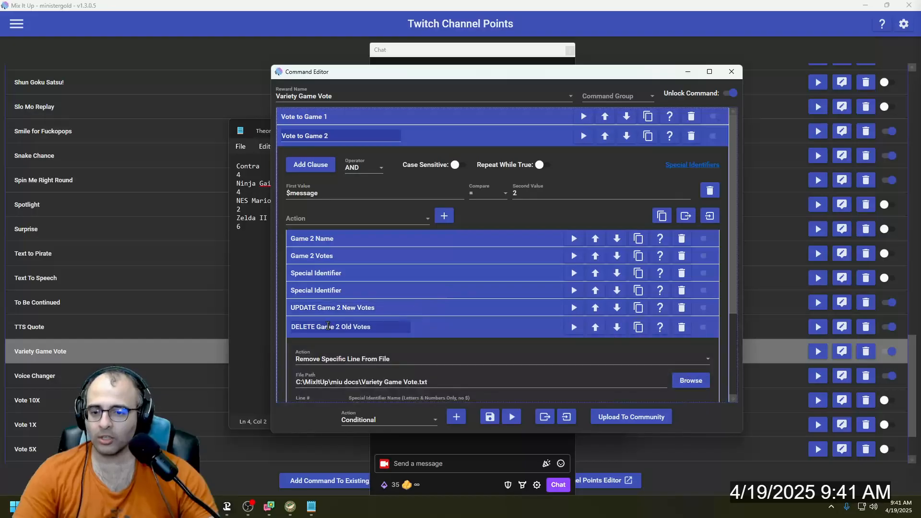
scroll(316, 380, "down", 1)
left_click(316, 380)
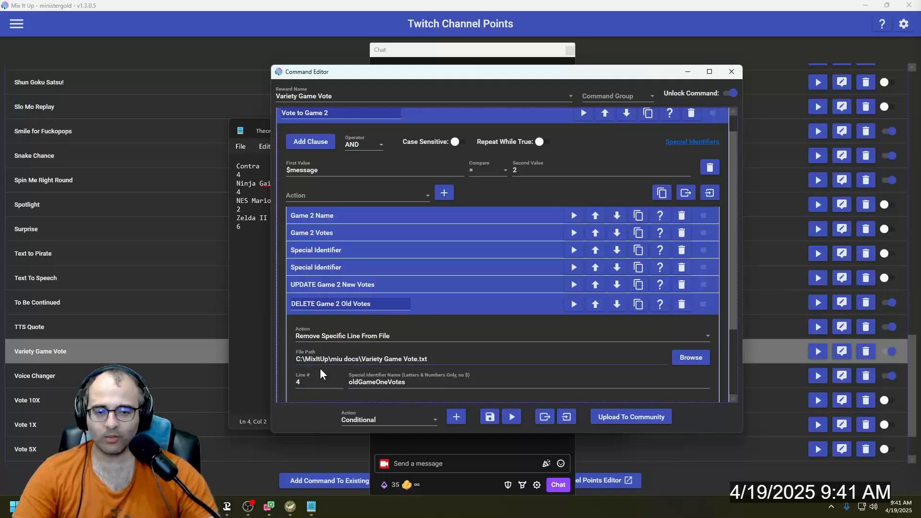
left_click(427, 303)
scroll(414, 214, "up", 1)
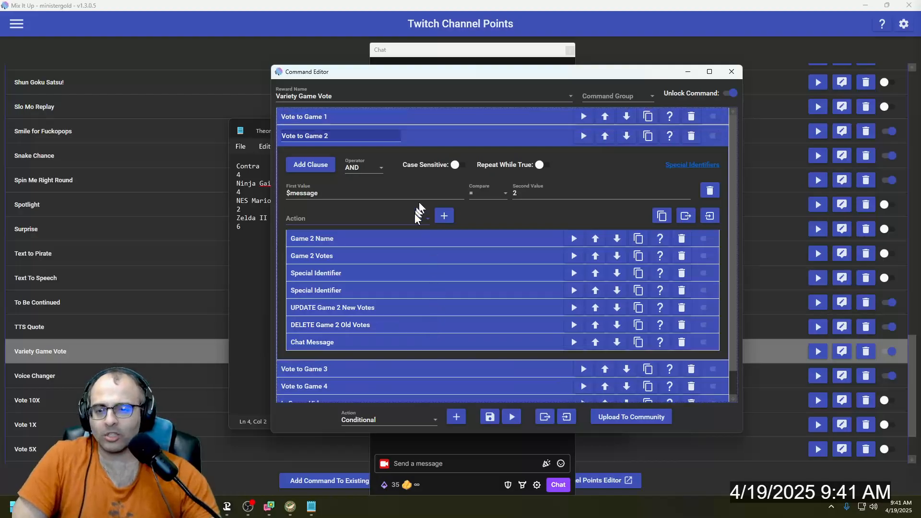
left_click(418, 141)
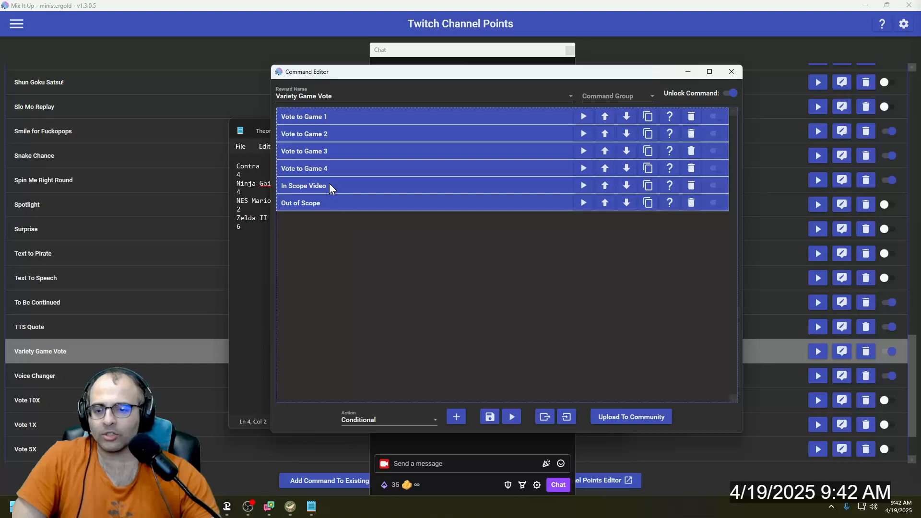
- Expand the In Scope Video conditional and examine the minimum and maximum values of its Between condition
left_click(357, 188)
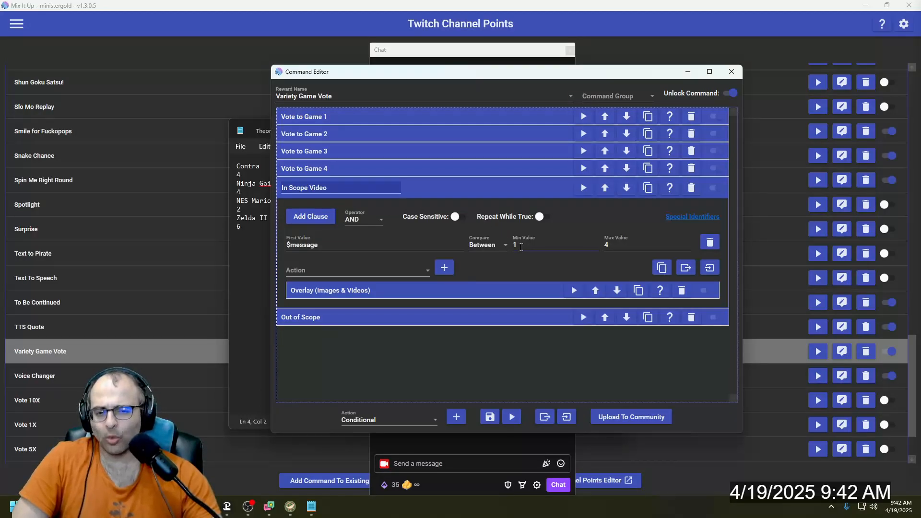
left_click(515, 248)
type("1")
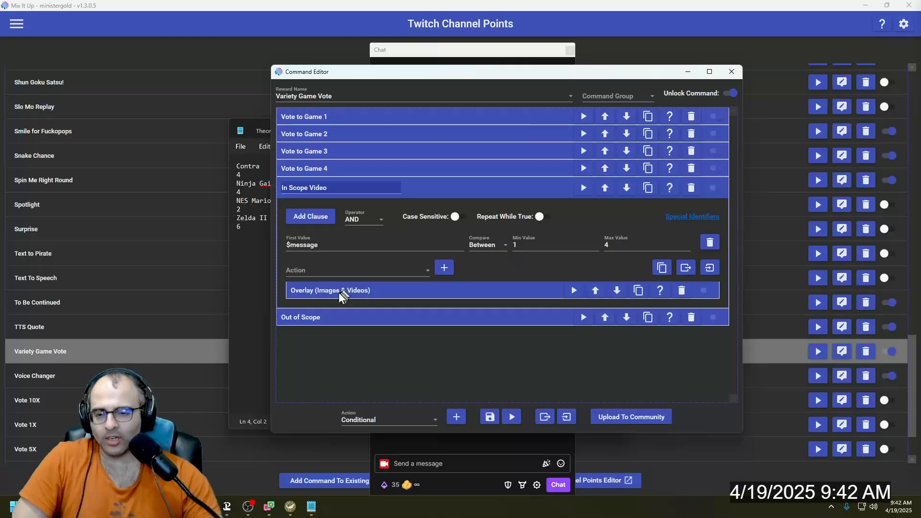
- Set the action type inside In Scope Video to Overlay (Images & Videos), and examine the existing overlay action's video settings before collapsing it
left_click(350, 272)
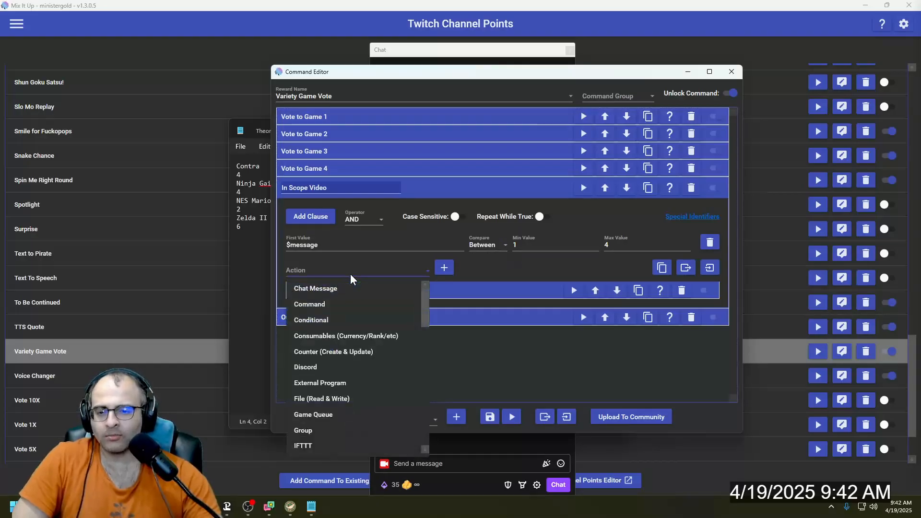
scroll(367, 323, "down", 2)
scroll(367, 323, "down", 2)
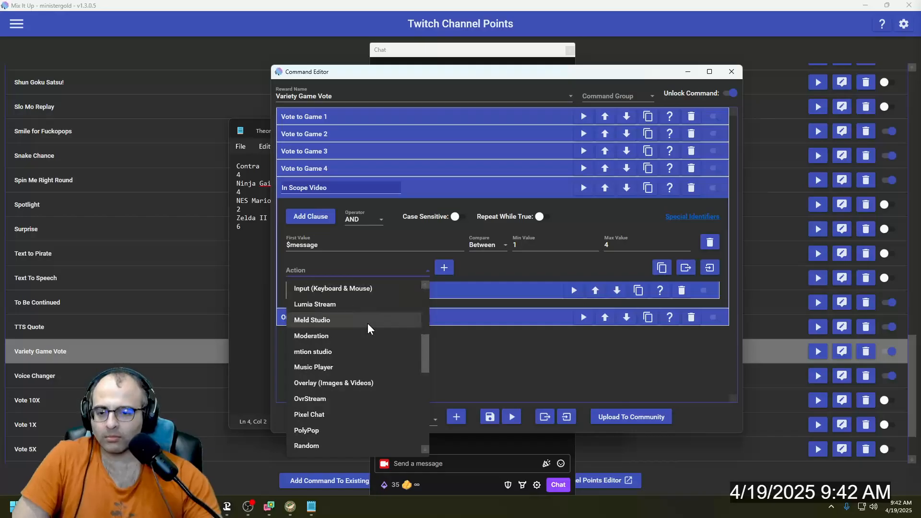
left_click(384, 379)
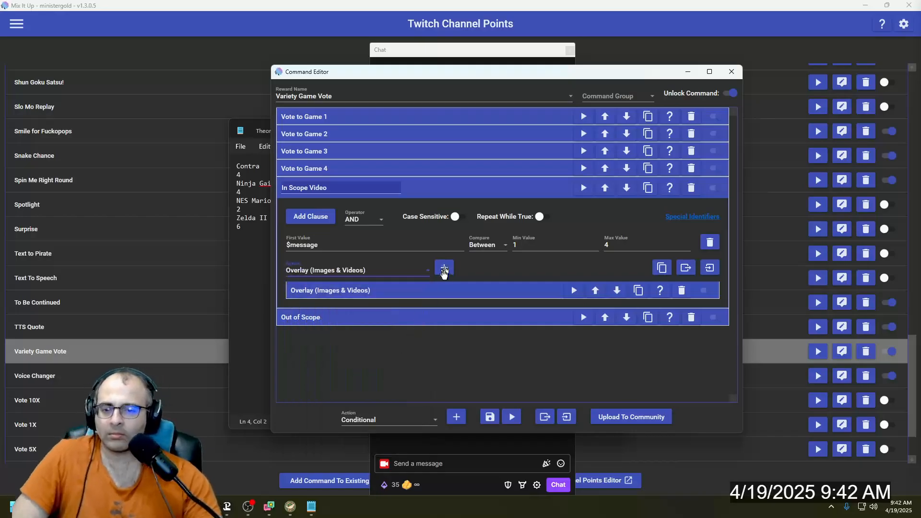
left_click(439, 291)
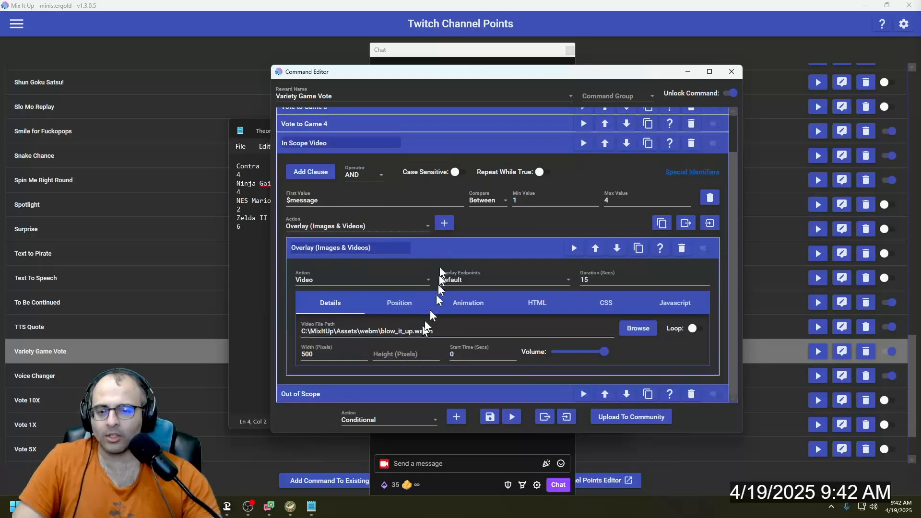
left_click(451, 247)
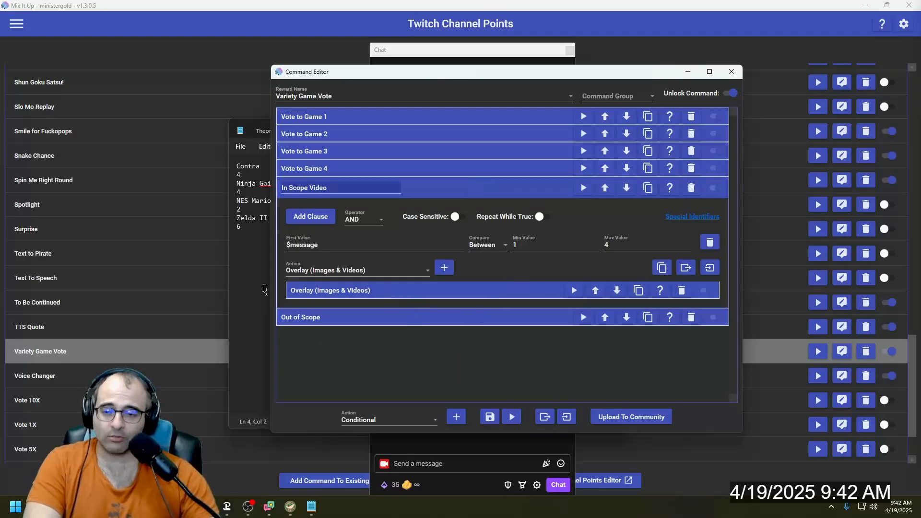
- Bring the Notepad window with Variety Game Vote.txt to the front and close it
left_click(266, 290)
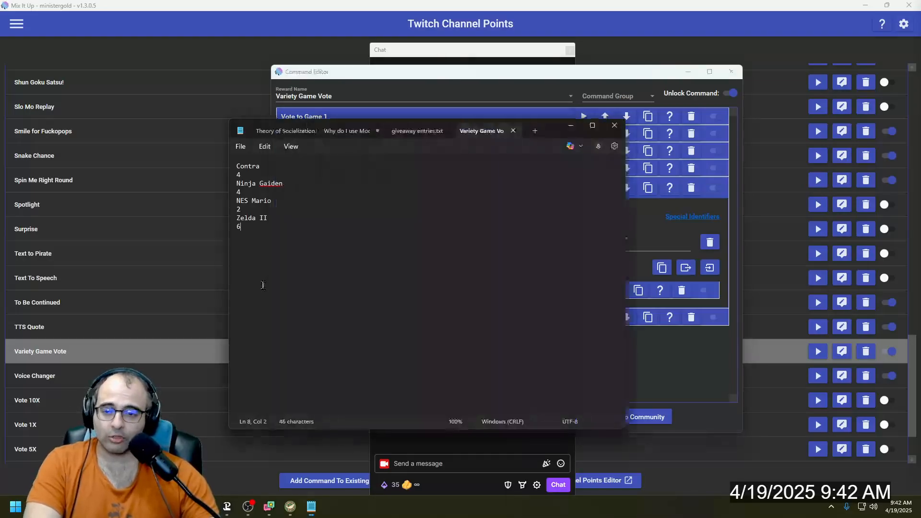
left_click(615, 128)
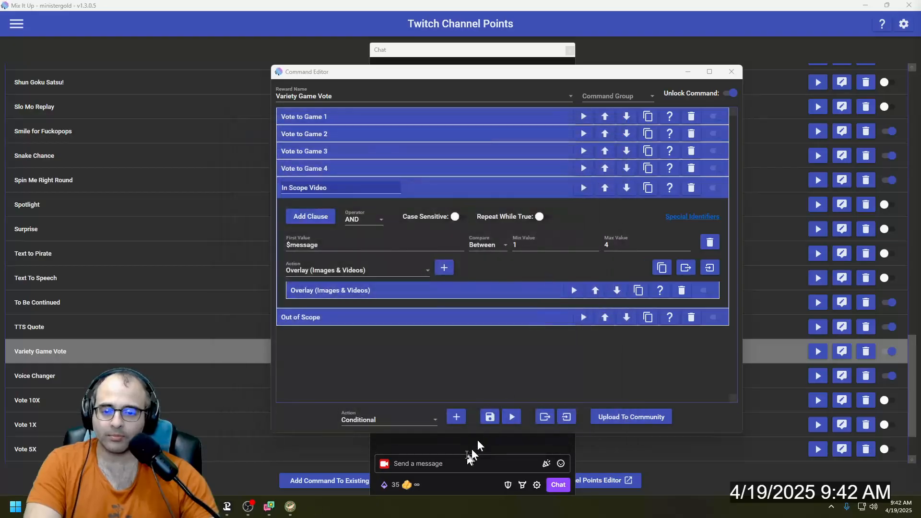
- Redeem the Variety Game Vote reward in the Twitch stream chat with the message 4
left_click(458, 463)
left_click(398, 485)
scroll(412, 375, "down", 2)
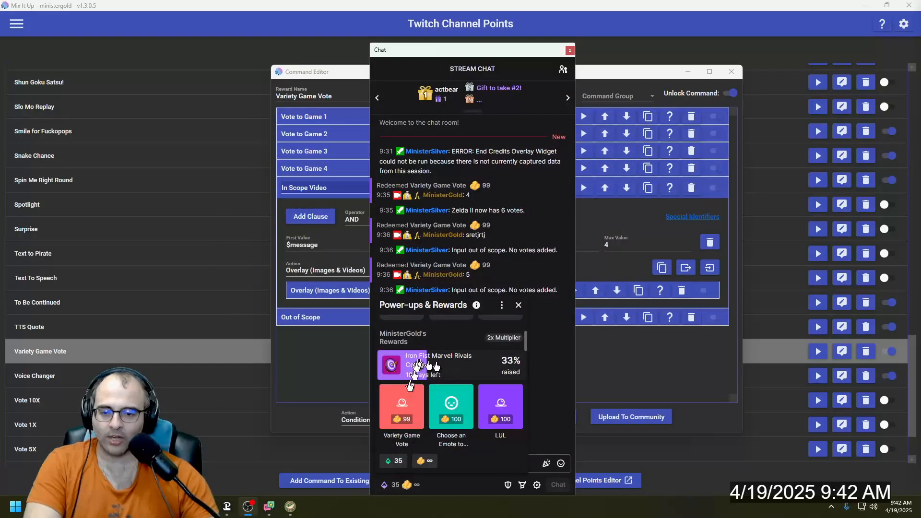
left_click(400, 407)
type("4")
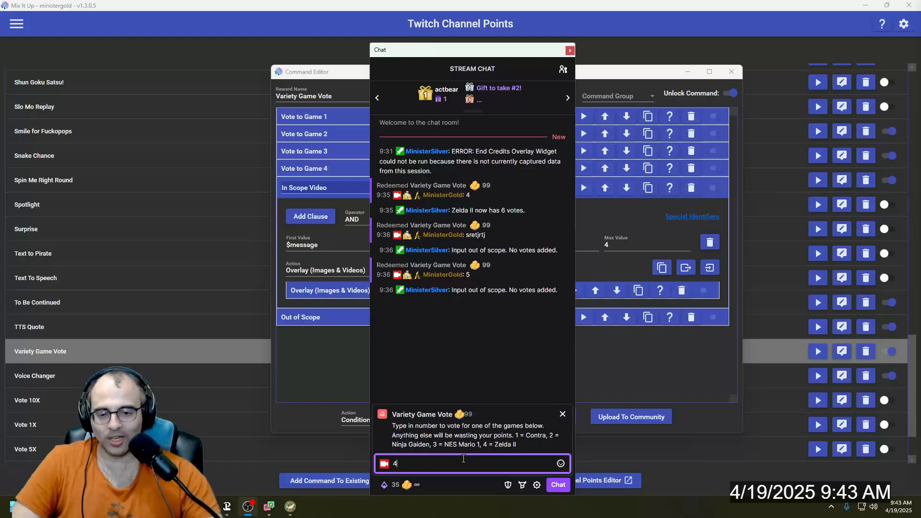
key("Return")
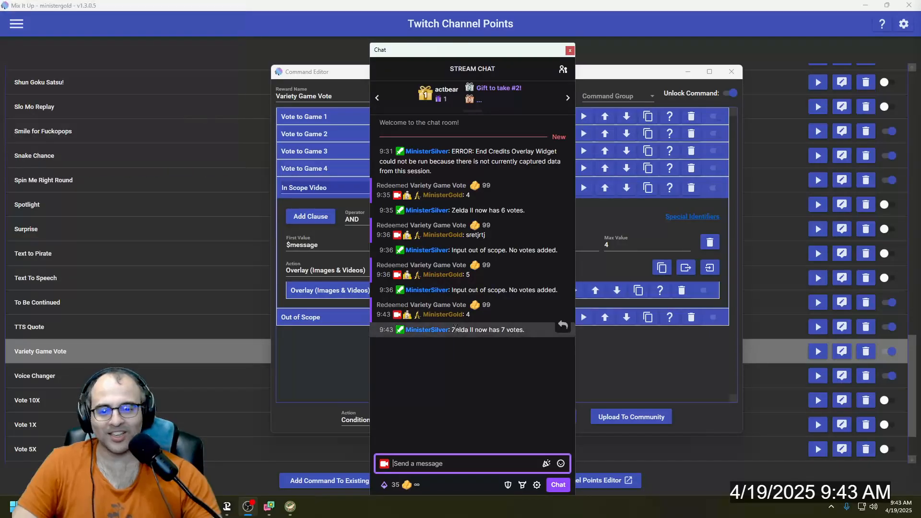
- Collapse In Scope Video in the command editor, and expand Vote to Game 2 to examine its Game 2 Name and Game 2 Votes actions
left_click(347, 357)
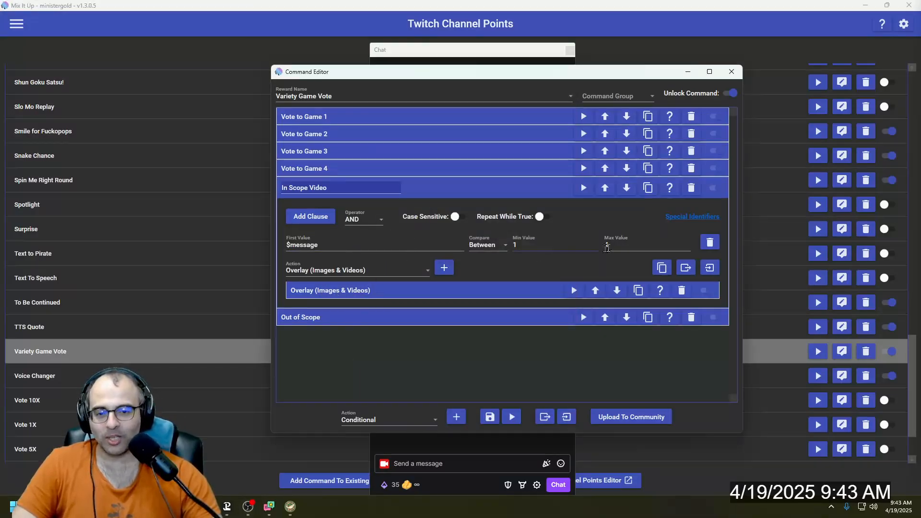
left_click(438, 192)
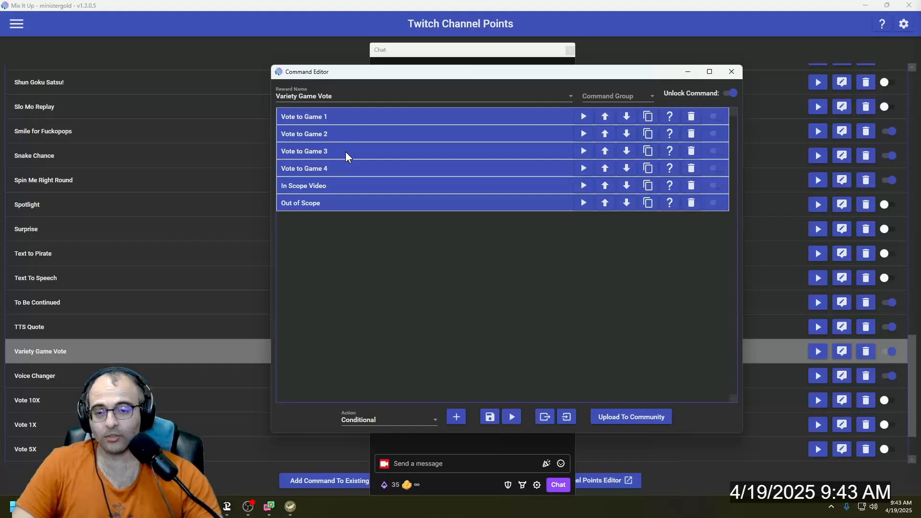
left_click(313, 138)
left_click(336, 212)
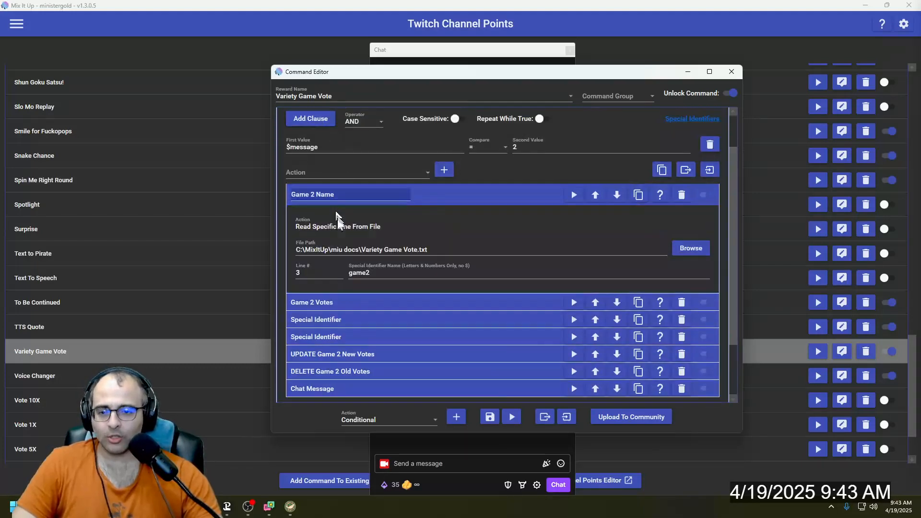
left_click(366, 302)
scroll(369, 304, "down", 4)
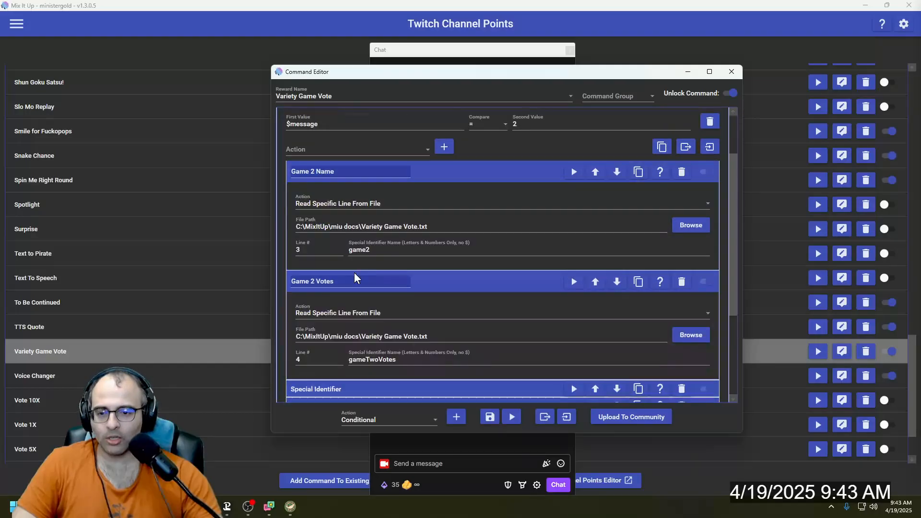
- Expand both Special Identifier actions inside Vote to Game 2 and examine their identifier names and values
scroll(390, 307, "down", 1)
left_click(384, 306)
scroll(366, 295, "down", 4)
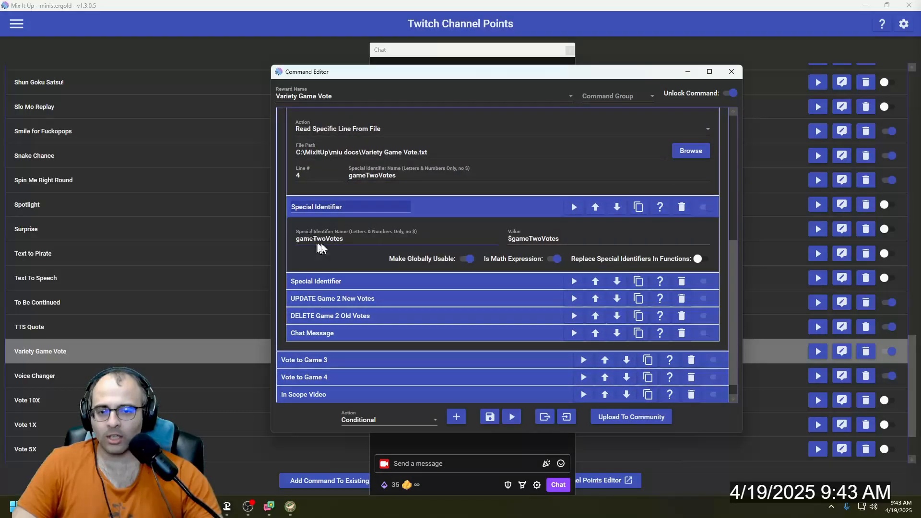
left_click(366, 287)
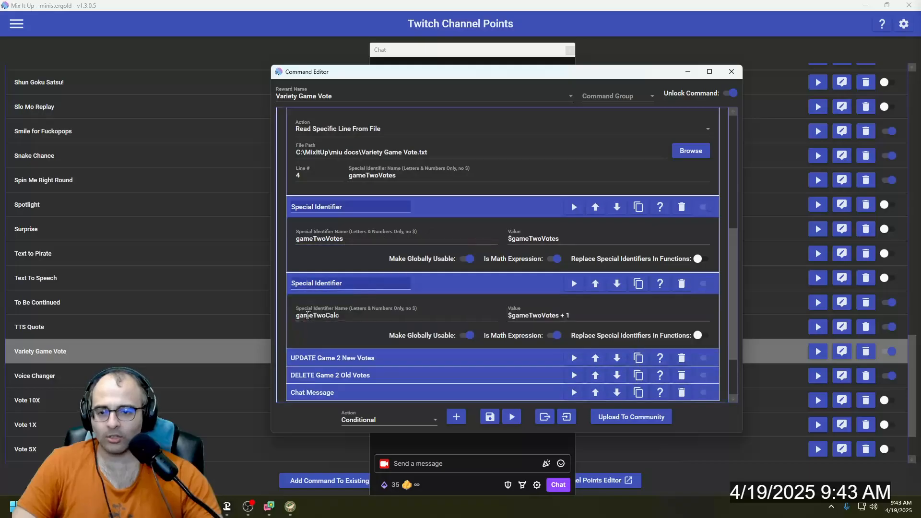
- Expand UPDATE Game 2 New Votes and DELETE Game 2 Old Votes, examine their file and line settings, and collapse Vote to Game 2
scroll(326, 319, "down", 2)
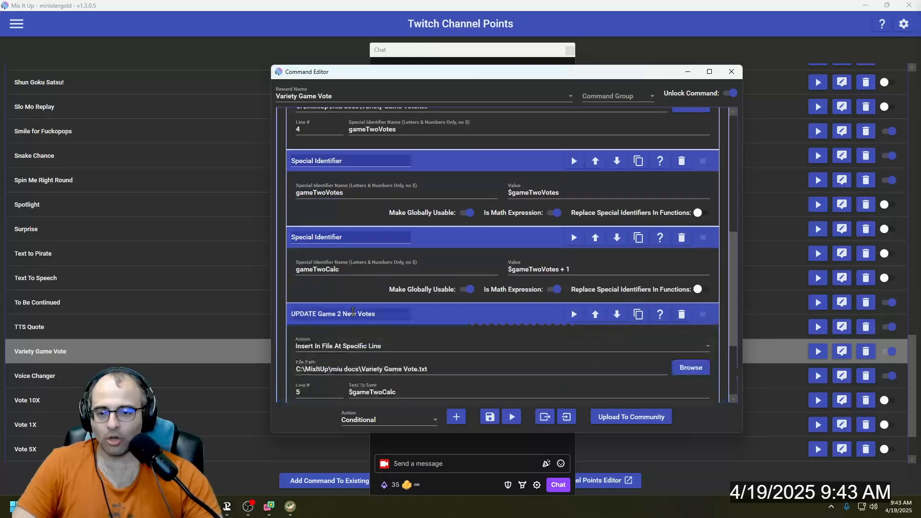
left_click(354, 313)
scroll(355, 319, "down", 4)
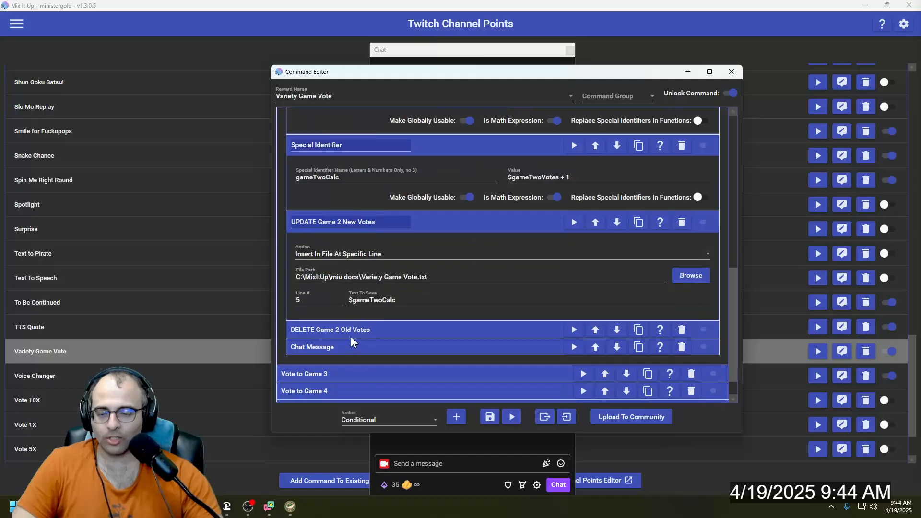
left_click(352, 331)
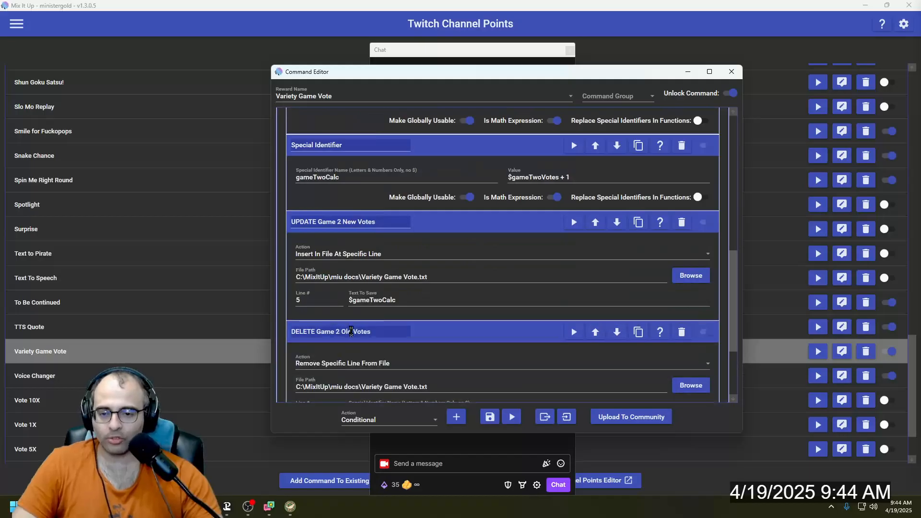
scroll(352, 336, "down", 2)
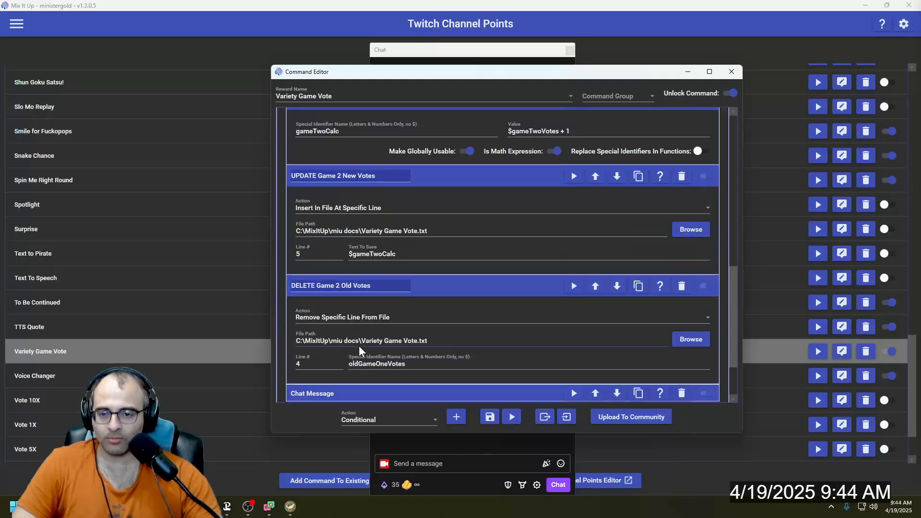
scroll(363, 349, "down", 2)
scroll(428, 247, "up", 20)
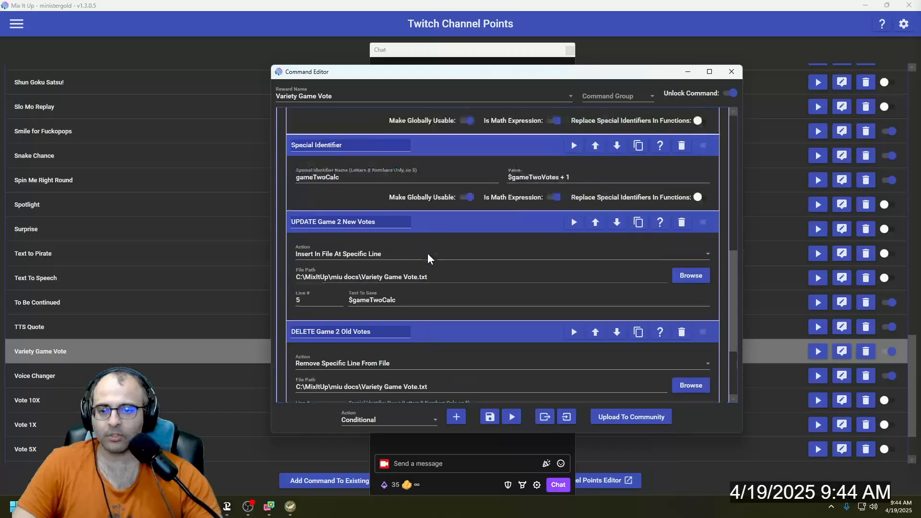
scroll(427, 240, "up", 6)
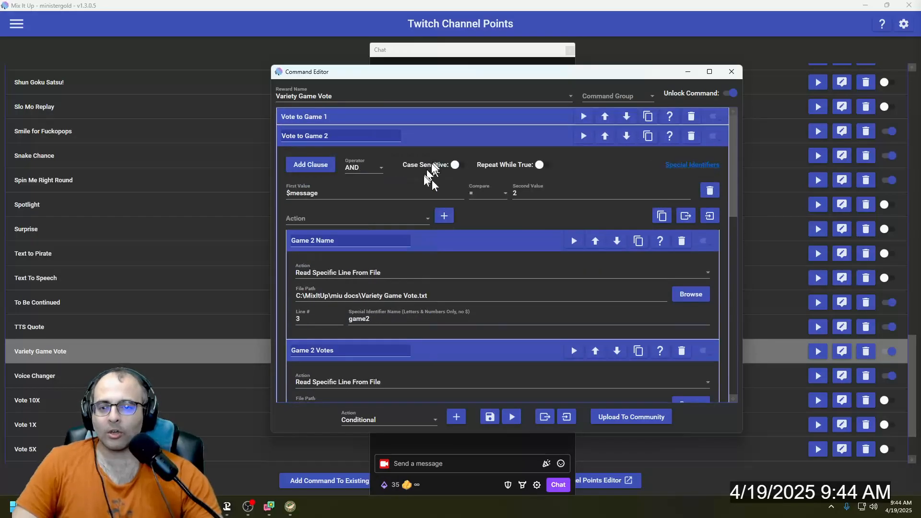
left_click(429, 138)
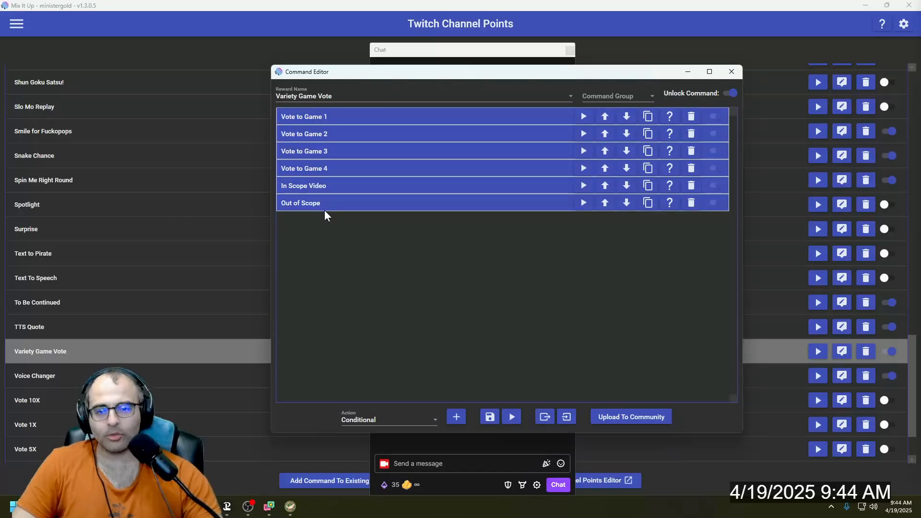
- Expand Out of Scope, set its action type to Chat Message, and examine the regex clause and the existing chat message action
left_click(325, 210)
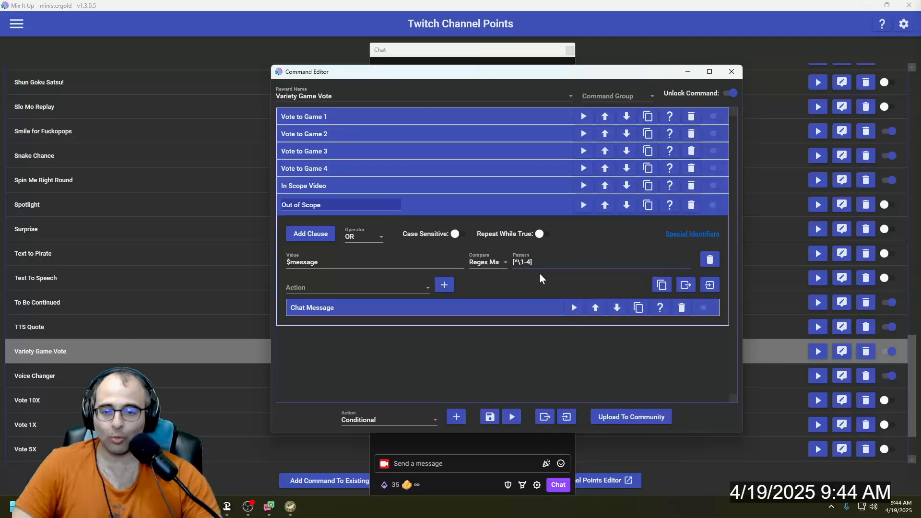
left_click(349, 292)
left_click(347, 305)
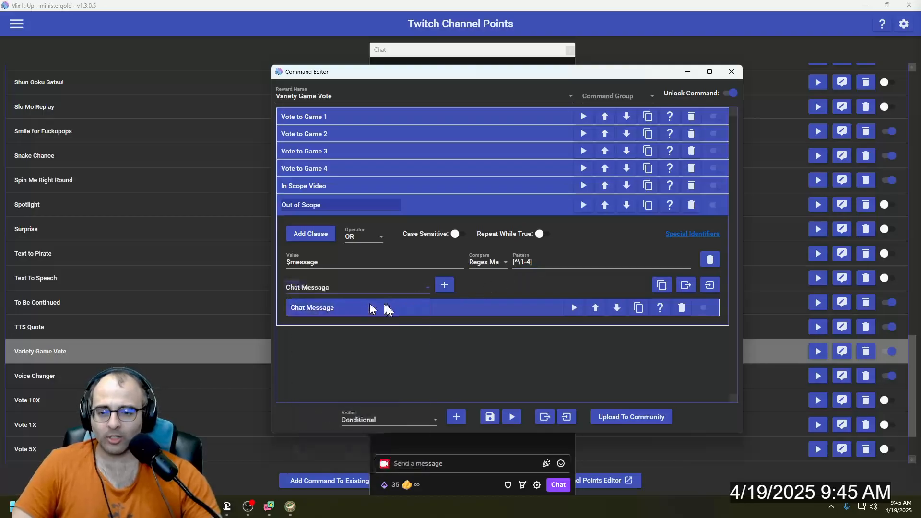
left_click(377, 309)
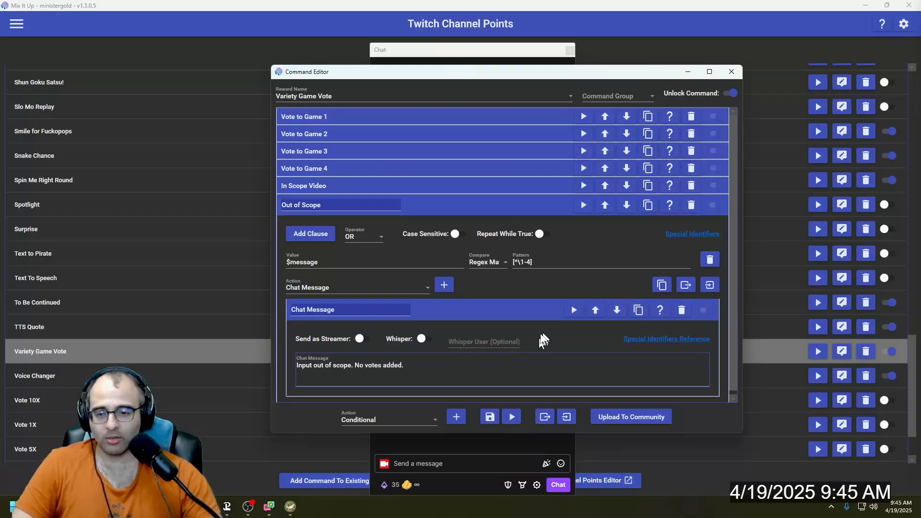
- Collapse the Chat Message action and the Out of Scope conditional, and close the command editor
left_click(493, 312)
left_click(454, 211)
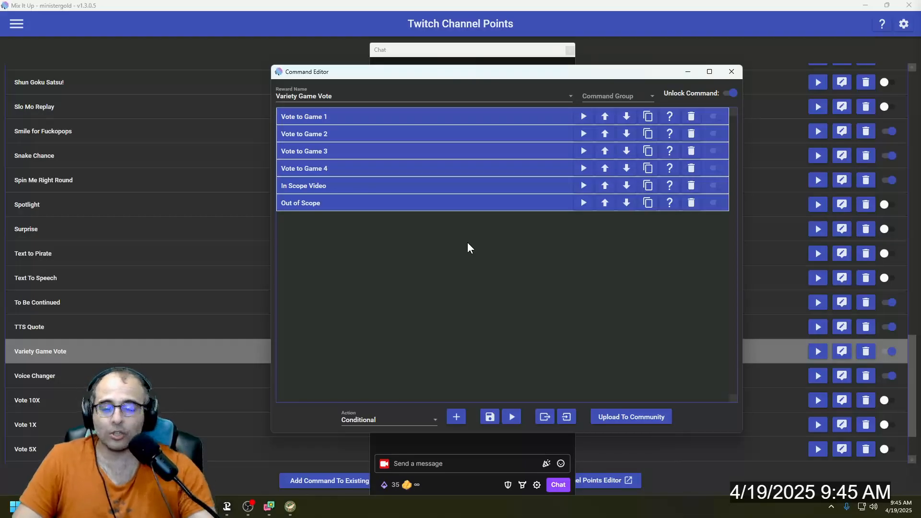
left_click(730, 72)
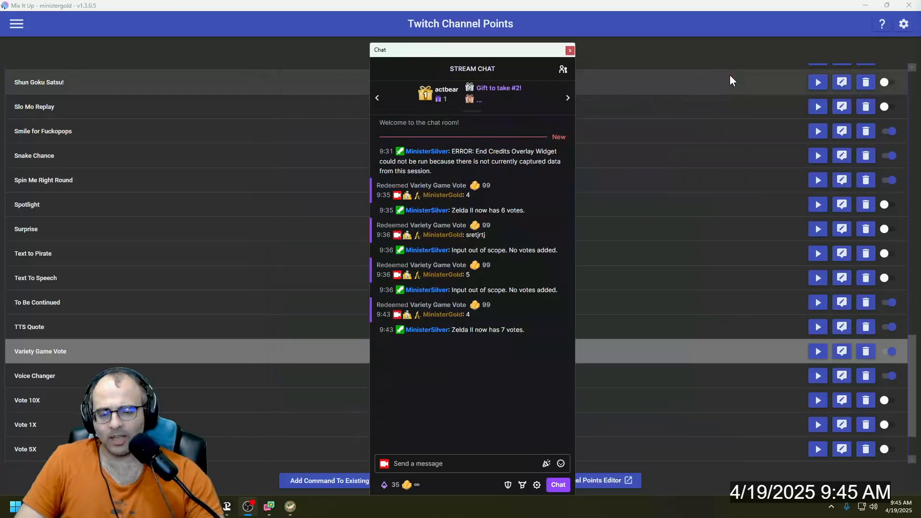